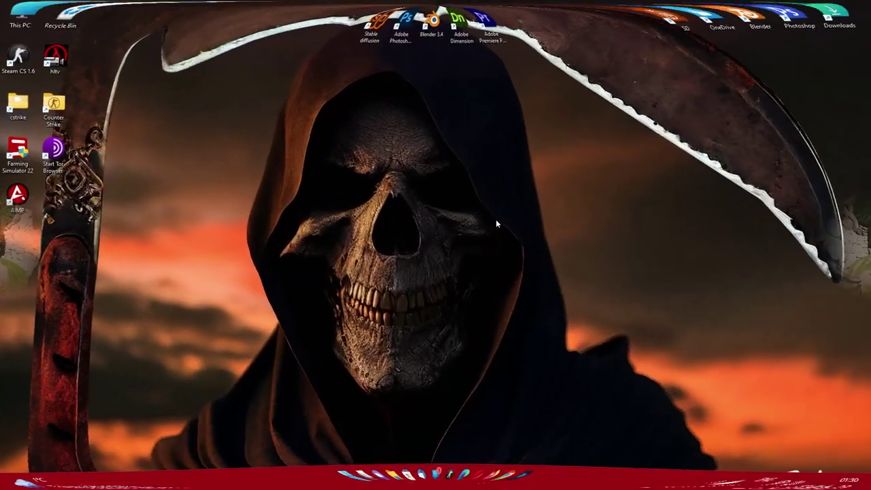
- Restore the Photoshop window showing the soldier-on-white and old-man stone wall document
click(560, 480)
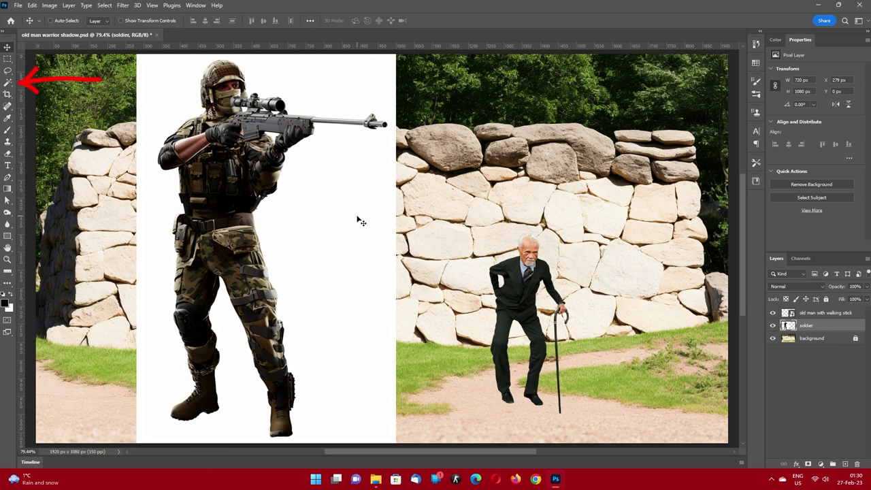
- Select the white backdrop with the Magic Wand at tolerance 1 and delete it
click(7, 82)
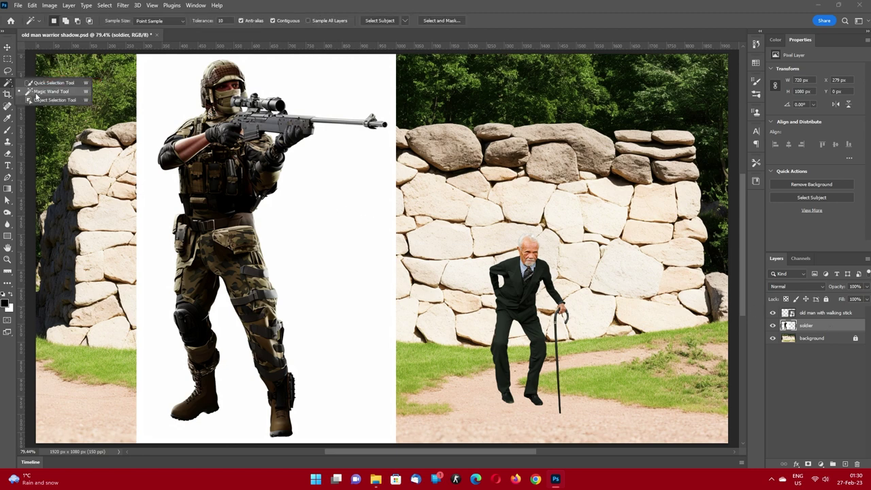
click(40, 94)
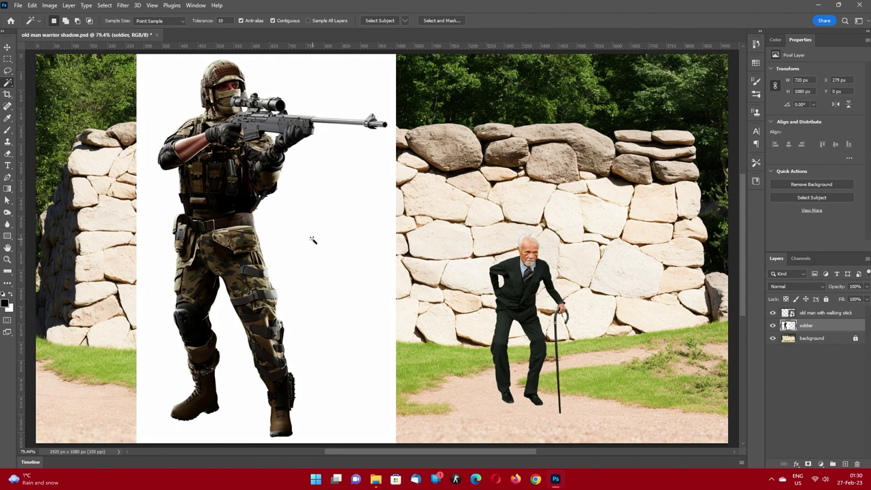
click(219, 21)
text(1)
click(316, 172)
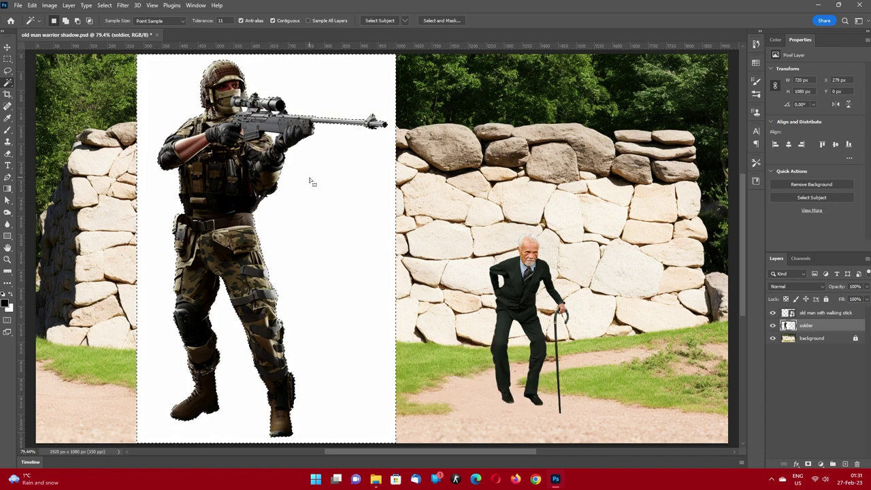
key(Delete)
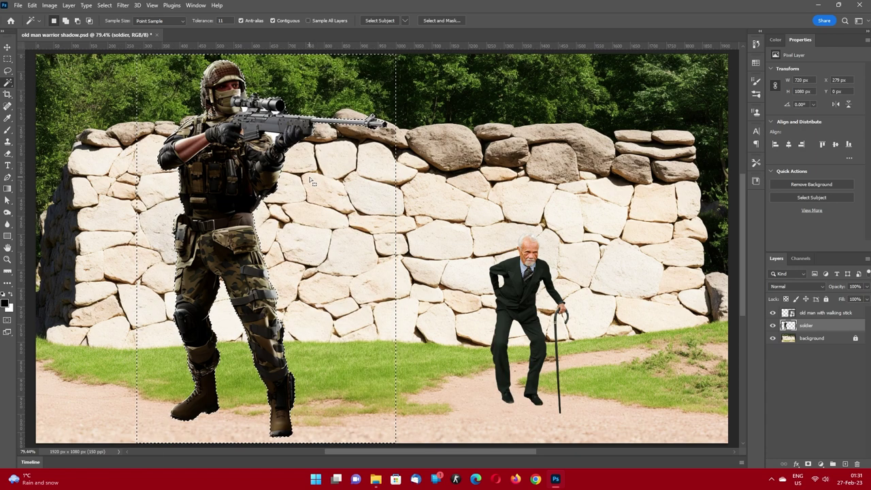
- Zoom in on the rifle and delete the leftover white gaps under the rifle and scope
scroll(252, 115, up, 2)
scroll(252, 116, up, 3)
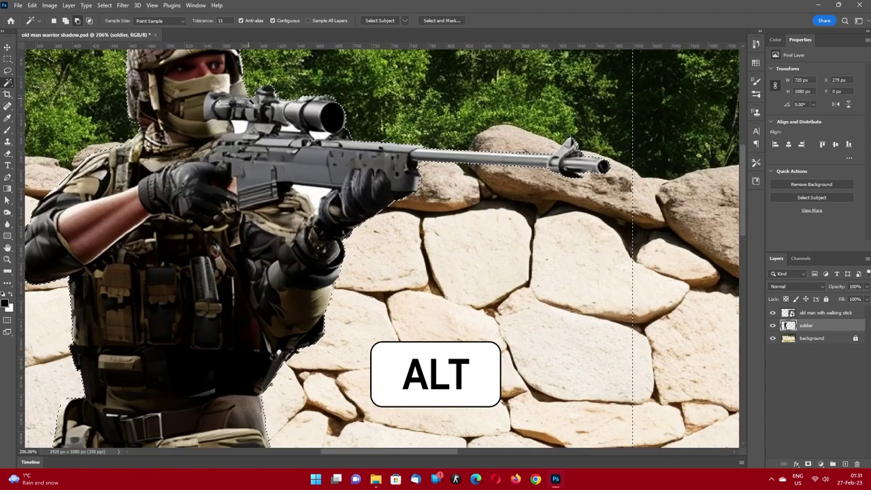
scroll(250, 100, up, 1)
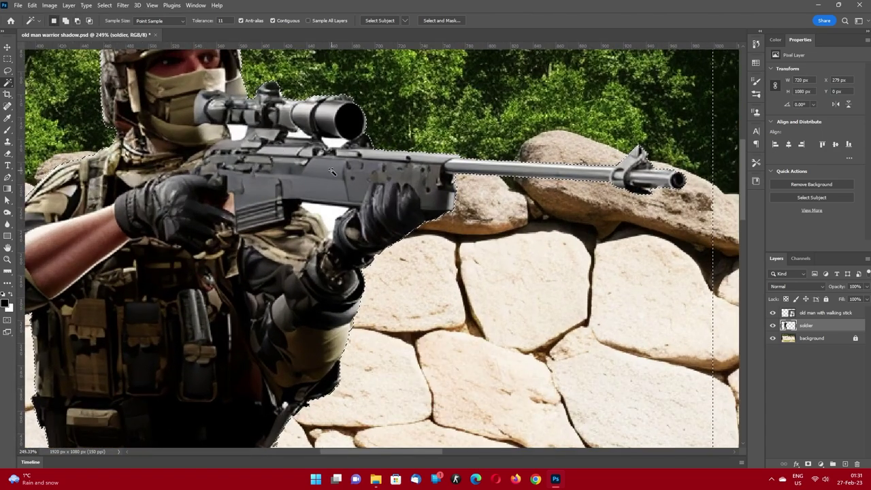
key(space)
drag(351, 188, 361, 214)
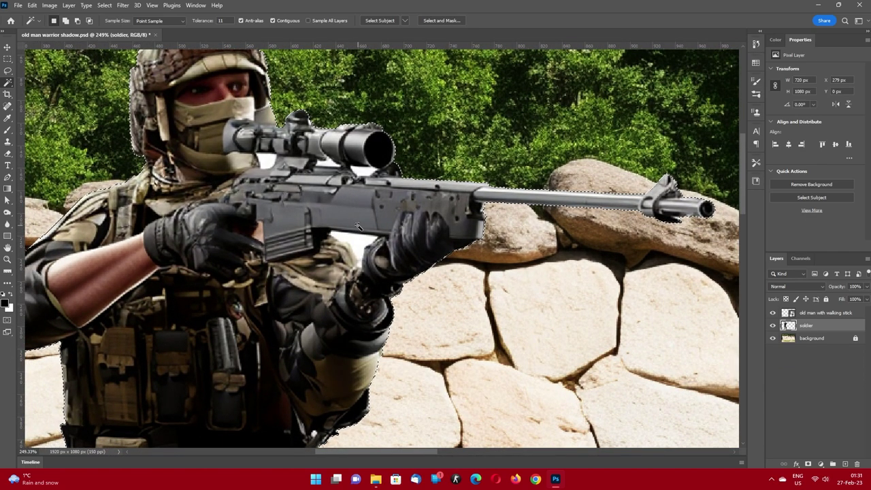
click(355, 242)
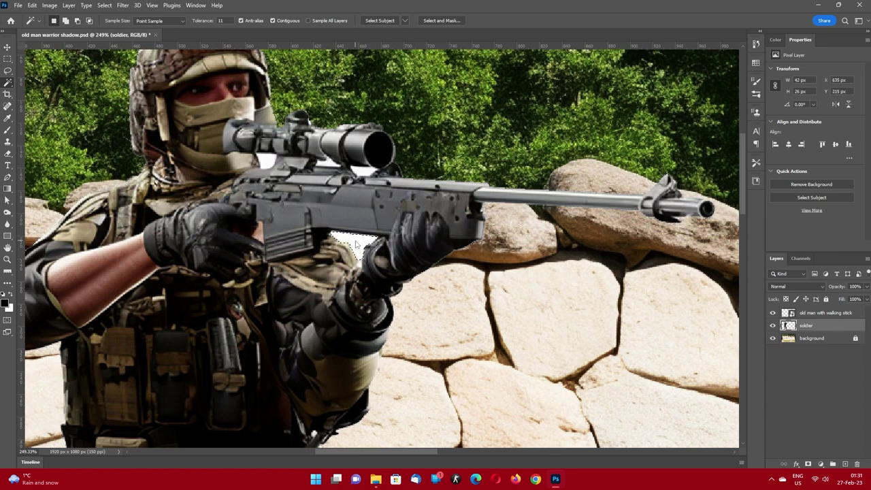
key(Delete)
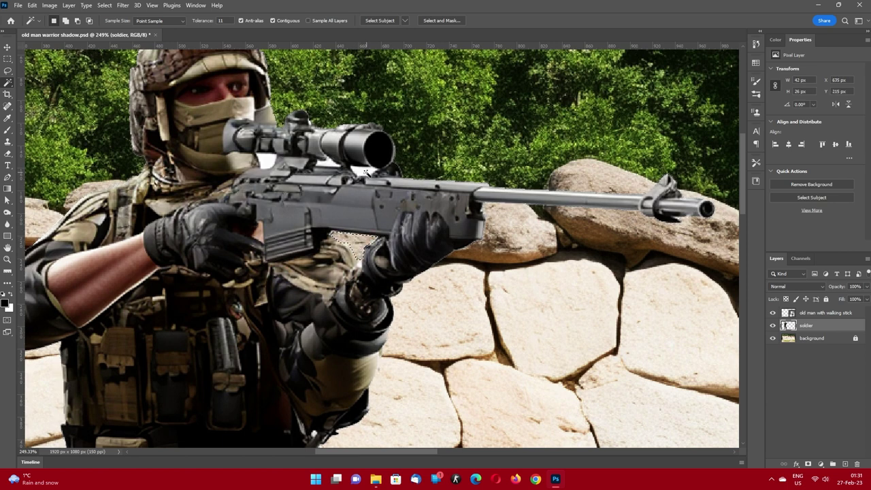
click(366, 173)
click(330, 165)
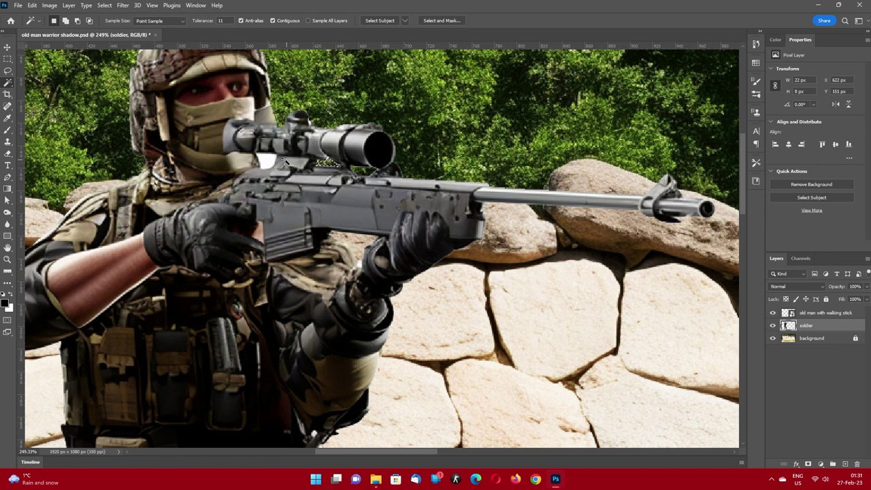
click(269, 162)
key(Delete)
- Deselect, fit the image on screen, switch to Move, and open Levels on the soldier
key(ctrl+d)
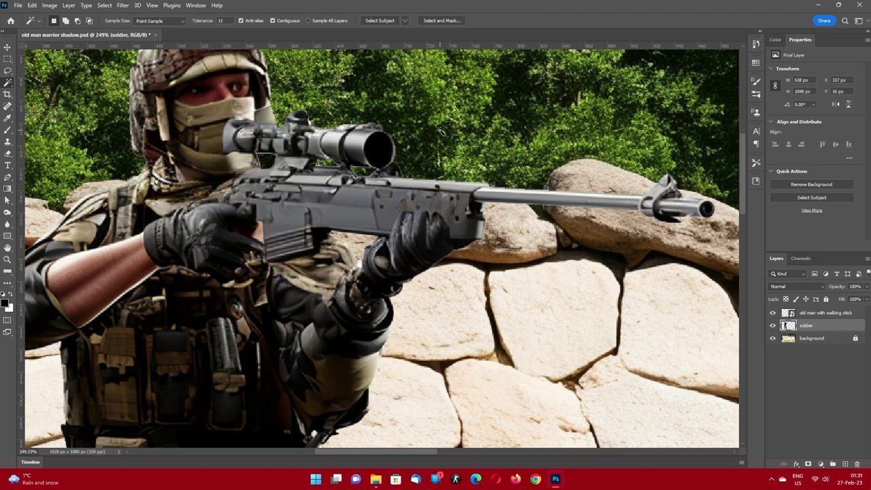
key(ctrl+0)
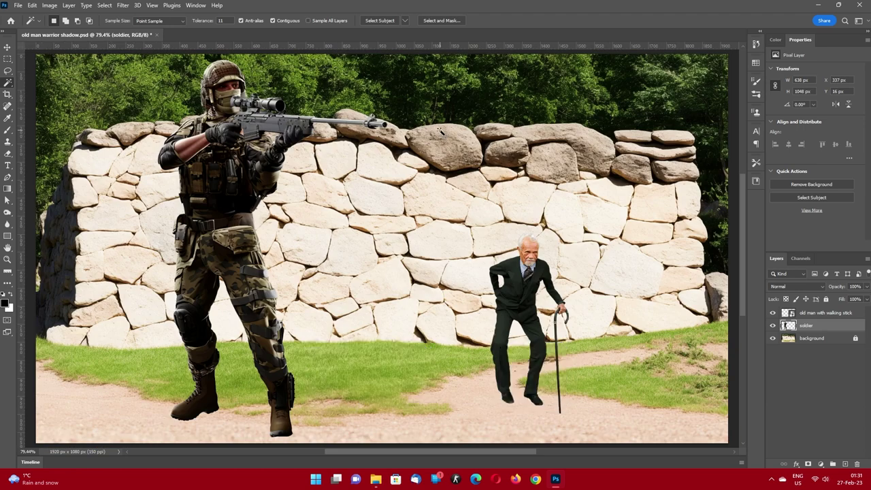
key(v)
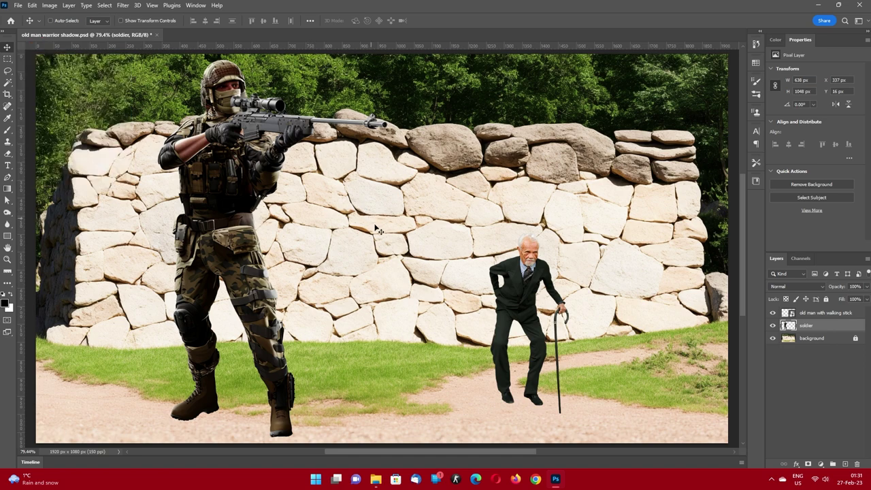
key(ctrl+l)
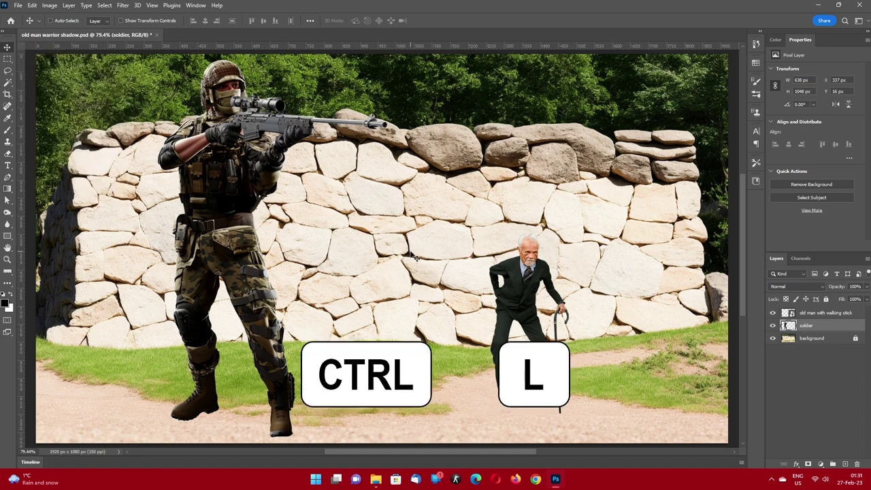
key(ctrl+l)
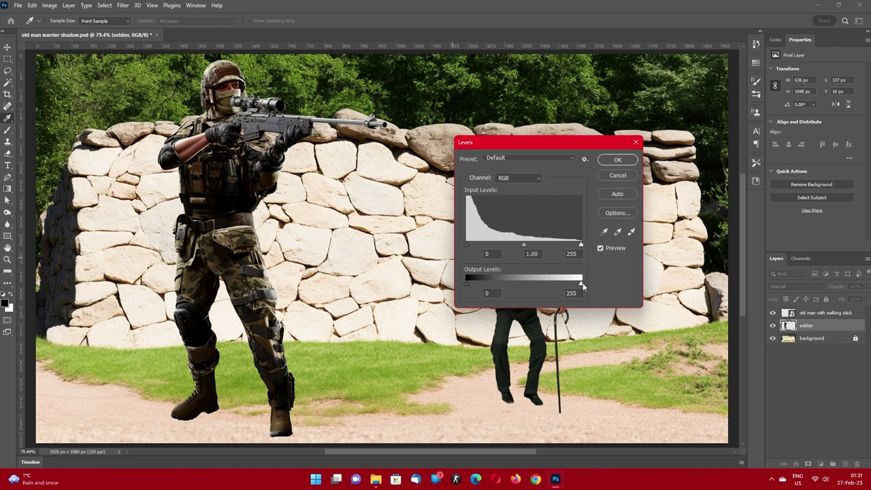
- Set the Levels white output to 0, making the soldier pure black
drag(581, 283, 464, 279)
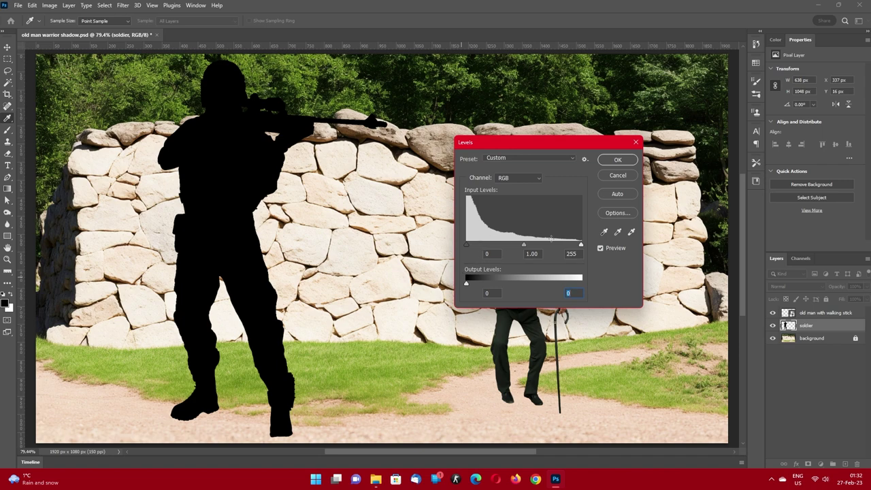
- Apply Levels, then scale the silhouette to about 72% and move it right onto the grass
click(617, 160)
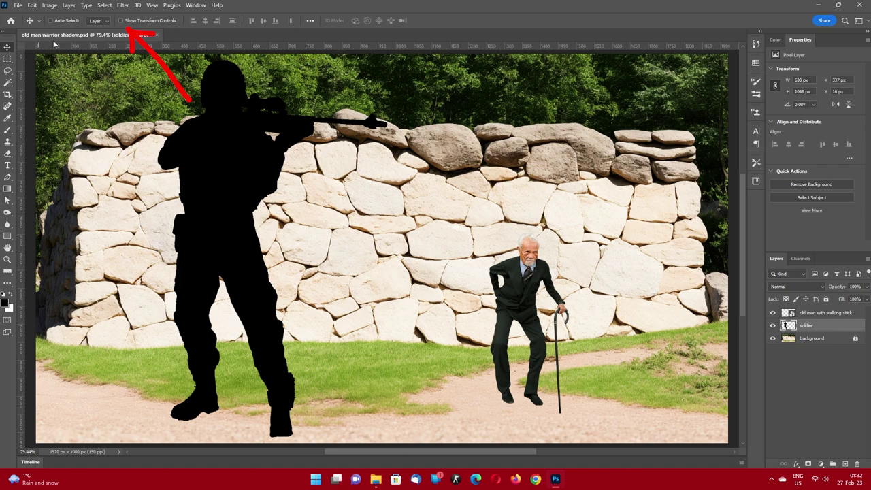
click(120, 21)
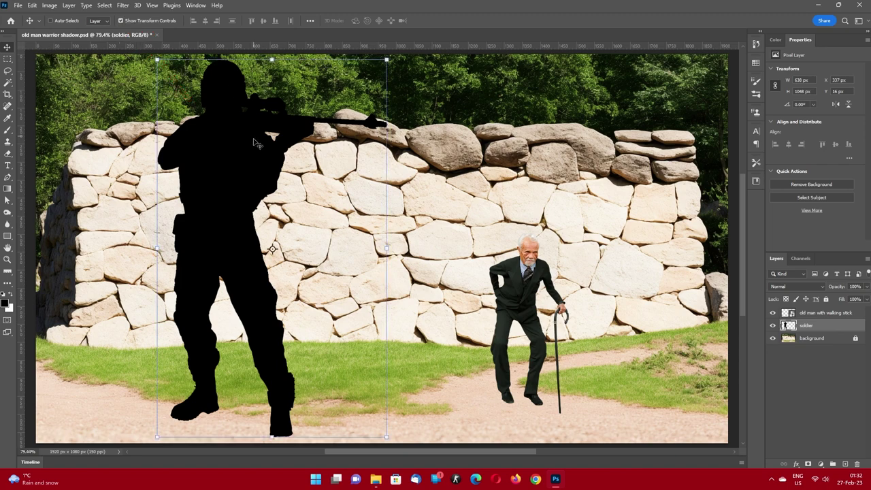
mouse_move(254, 143)
mouse_down()
mouse_move(368, 202)
mouse_move(357, 155)
mouse_move(345, 157)
mouse_up()
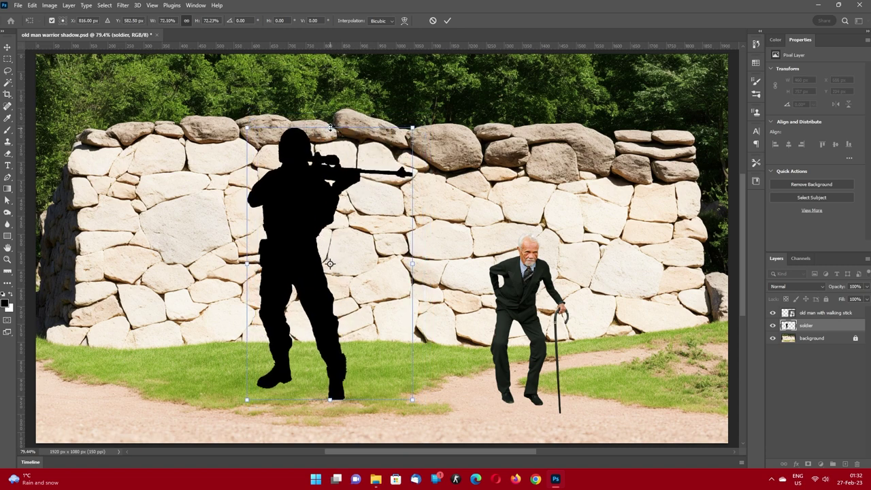
drag(329, 127, 330, 126)
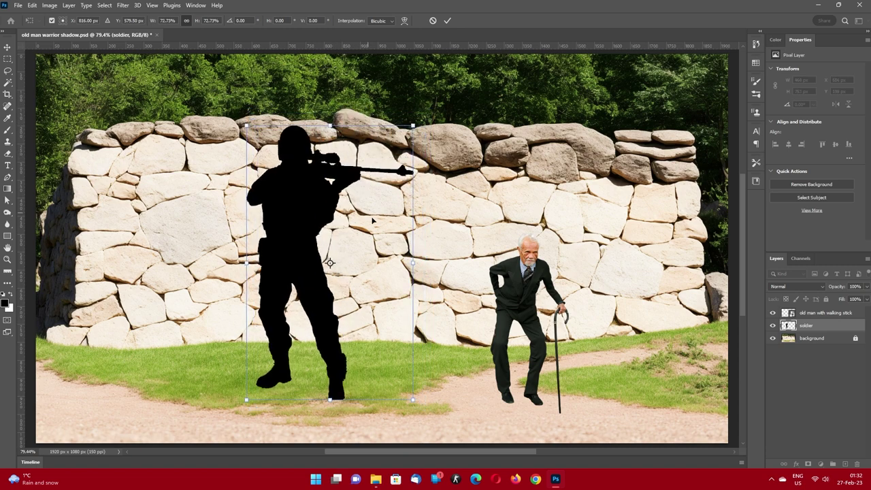
click(449, 21)
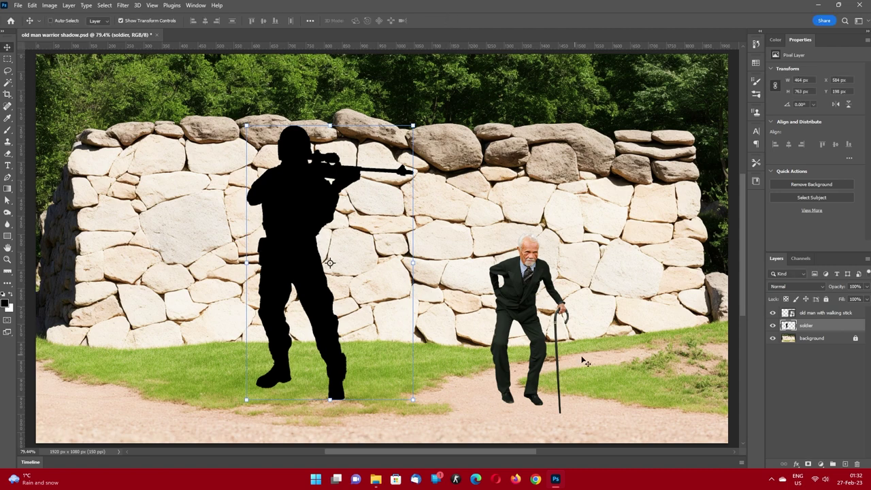
- Add a layer mask to the soldier and prepare a hard round brush with default black/white colours
click(808, 464)
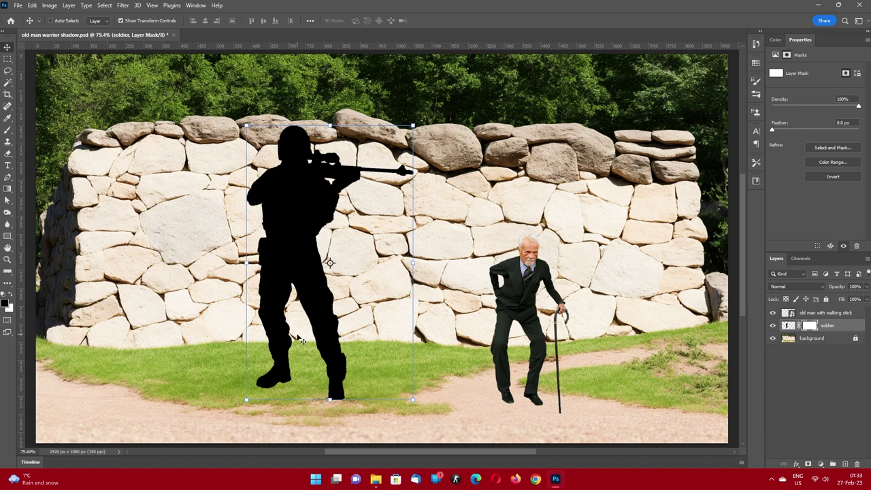
key(alt)
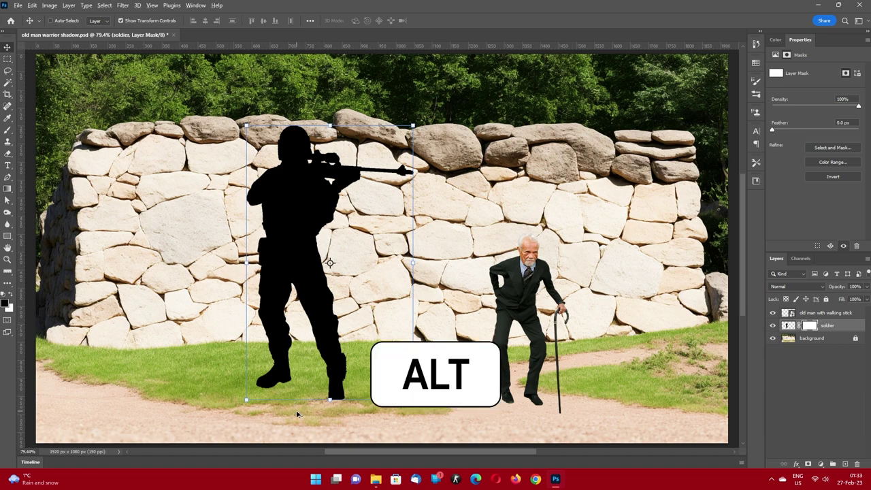
scroll(296, 395, up, 1)
scroll(297, 373, up, 1)
scroll(298, 364, up, 1)
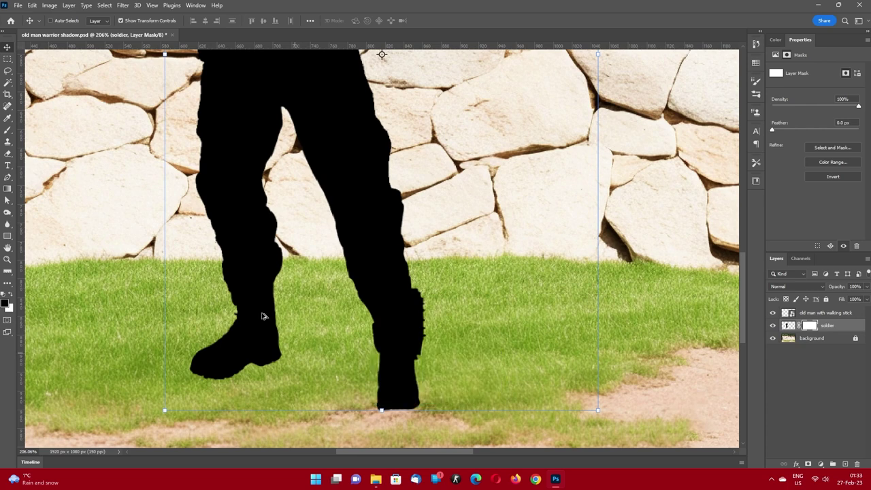
key(b)
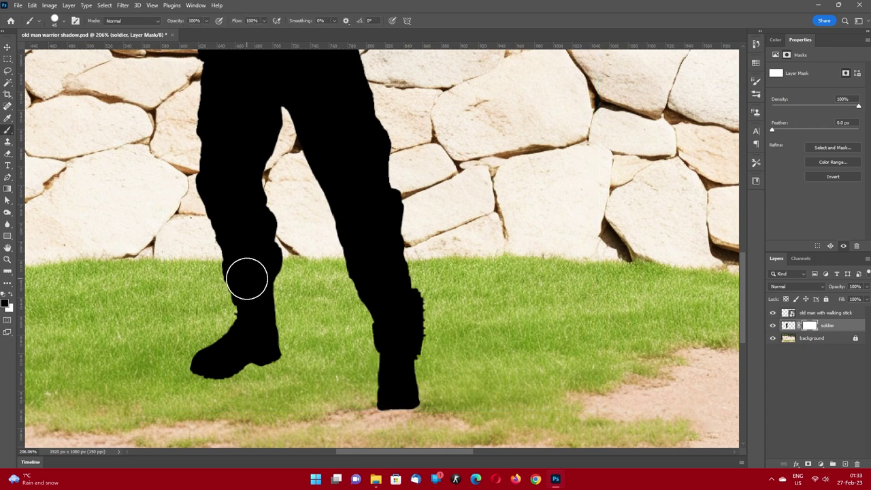
right_click(246, 279)
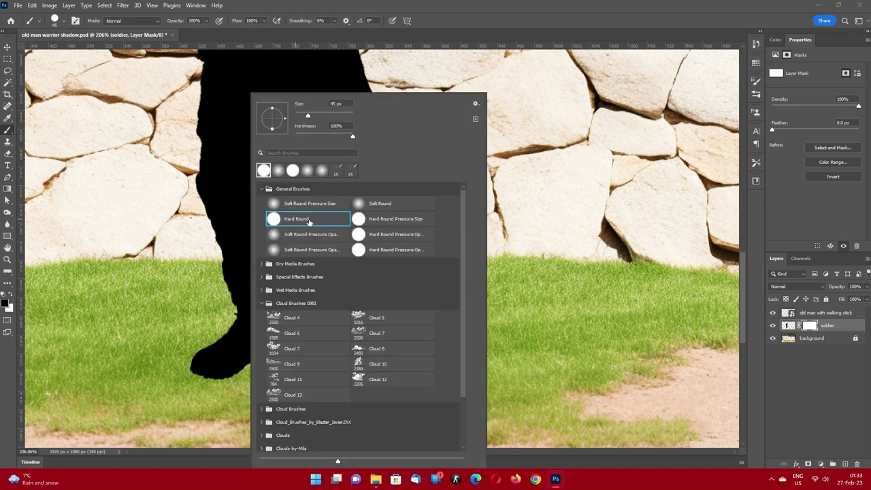
double_click(310, 222)
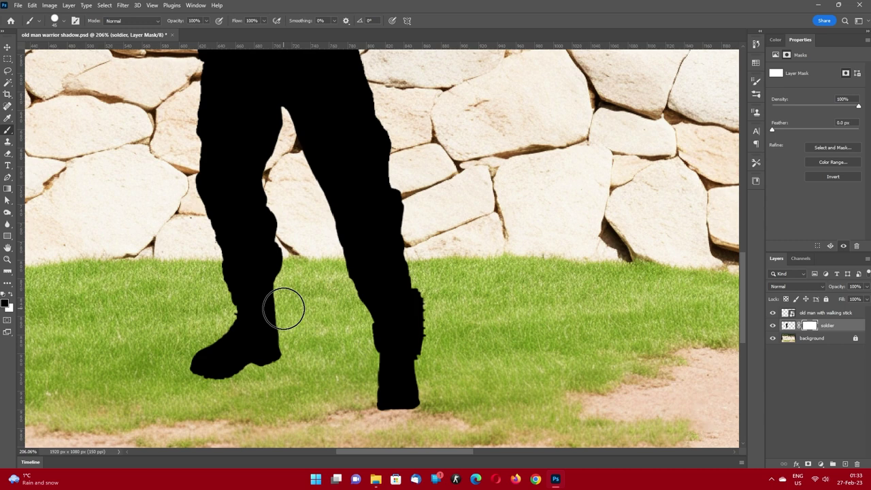
key(d)
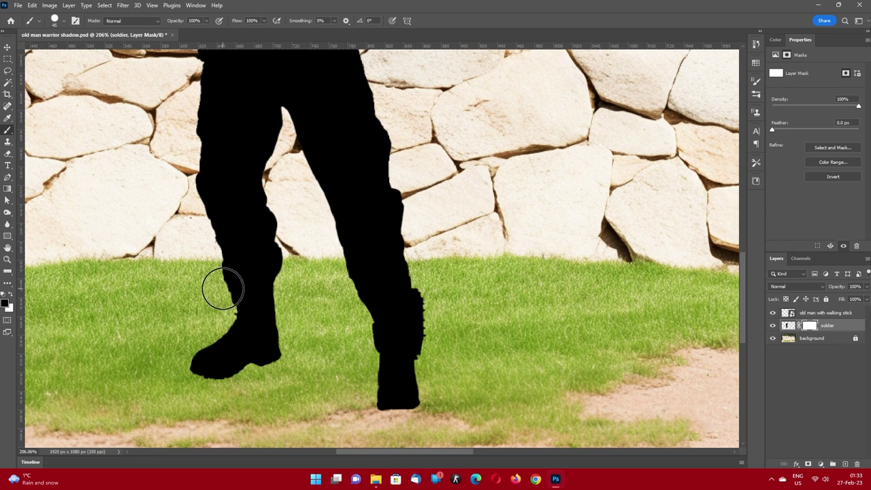
- Paint black on the mask over the lower legs, then white to restore the right leg's grass-line edge
mouse_move(218, 290)
mouse_down()
mouse_move(288, 282)
mouse_move(265, 317)
mouse_move(334, 282)
mouse_move(385, 303)
mouse_move(429, 399)
mouse_move(348, 265)
mouse_move(348, 284)
mouse_move(361, 268)
mouse_move(432, 273)
mouse_up()
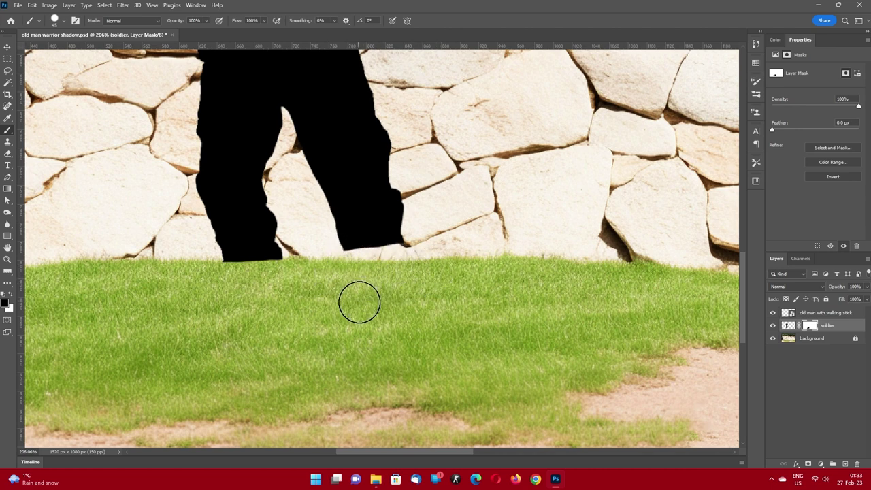
key(x)
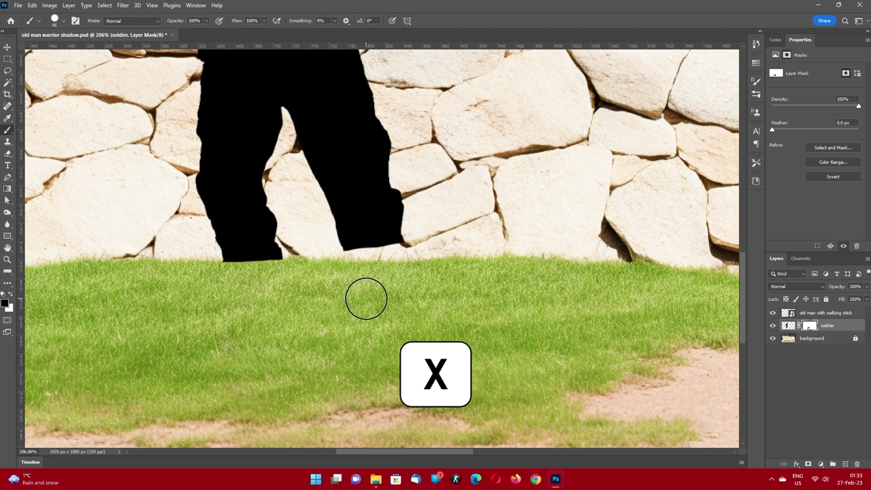
mouse_move(335, 234)
mouse_down()
mouse_move(388, 237)
mouse_move(377, 238)
mouse_up()
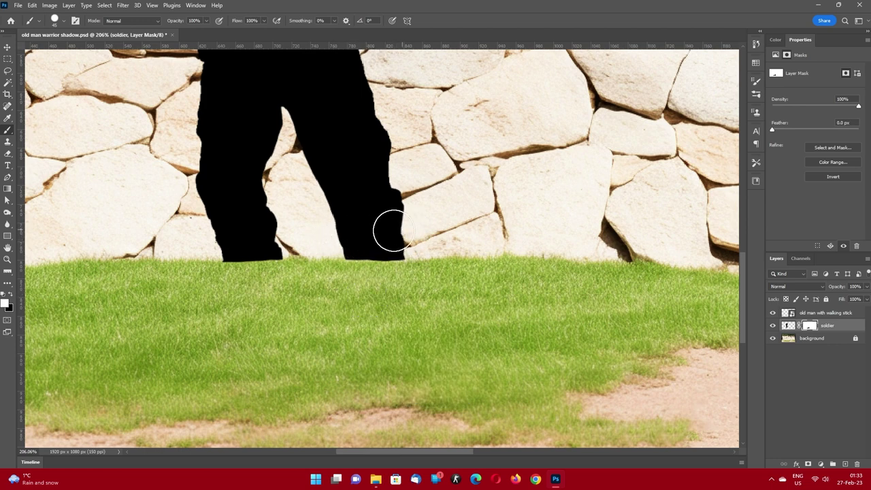
drag(377, 239, 397, 224)
- On a new layer, fill a black rectangle running from the left leg down into the dirt
key(v)
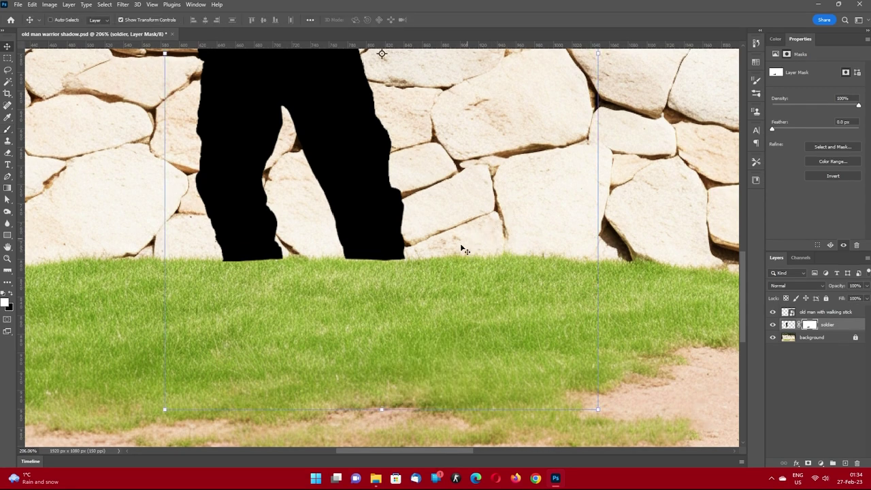
key(space)
mouse_move(463, 293)
mouse_down()
mouse_move(467, 274)
mouse_move(521, 204)
mouse_up()
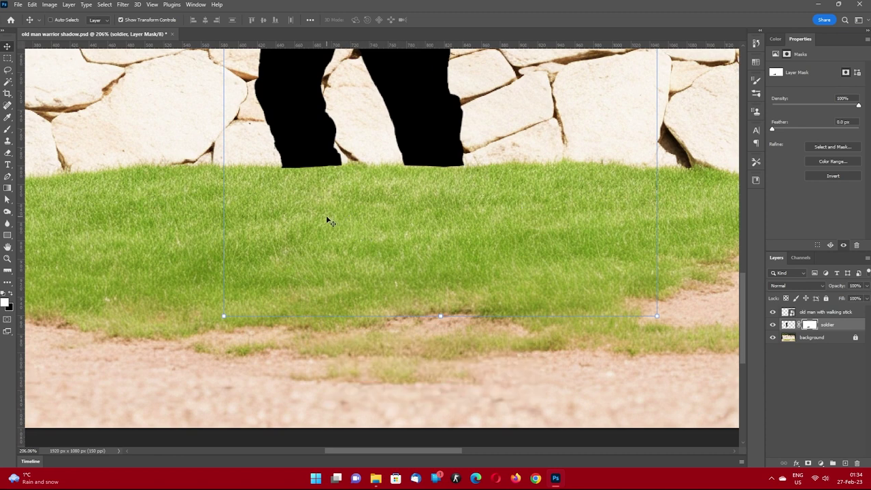
click(8, 60)
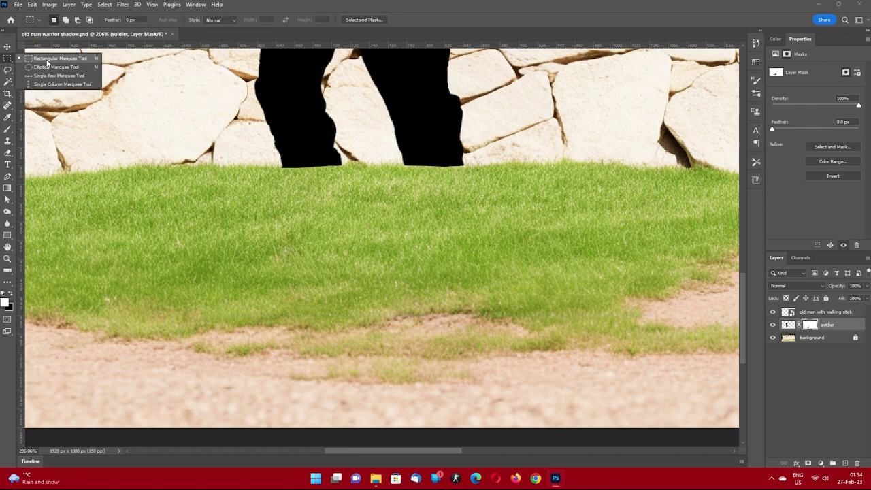
click(47, 61)
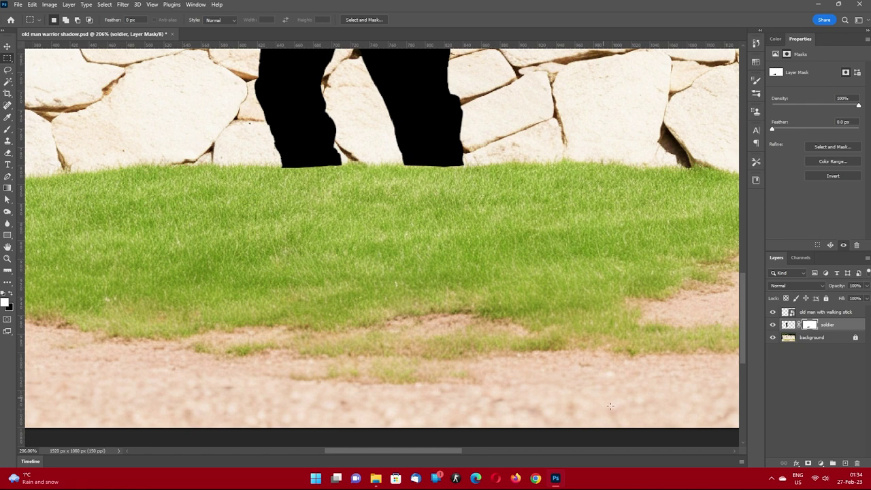
click(845, 464)
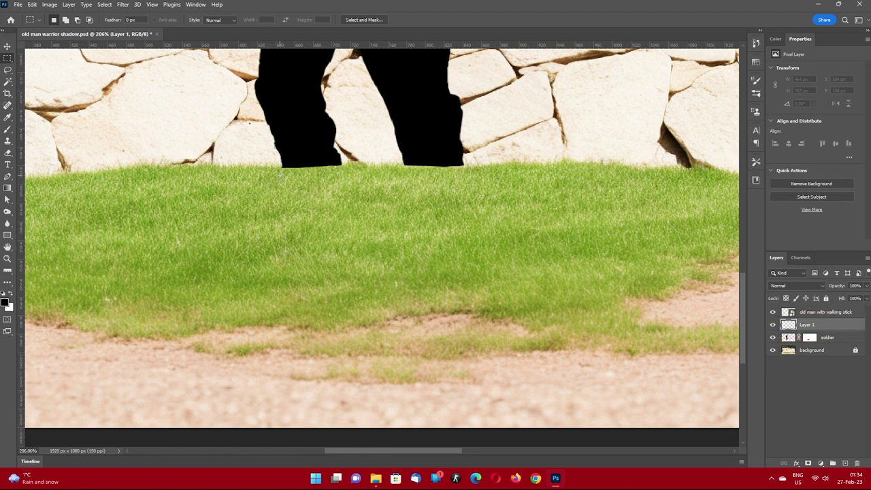
drag(282, 166, 341, 356)
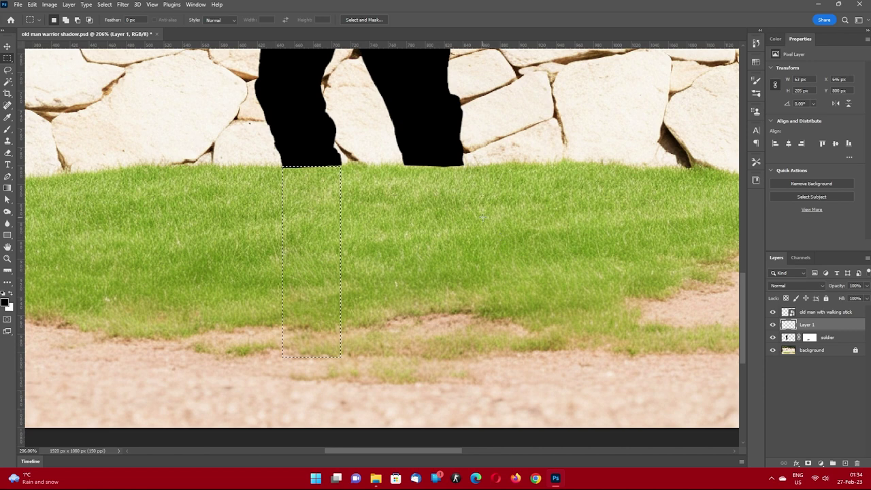
key(alt+Delete)
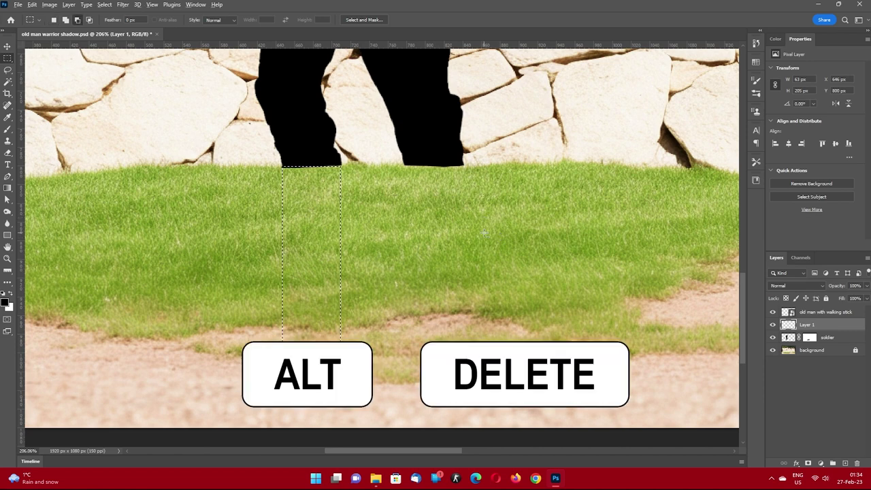
key(ctrl+d)
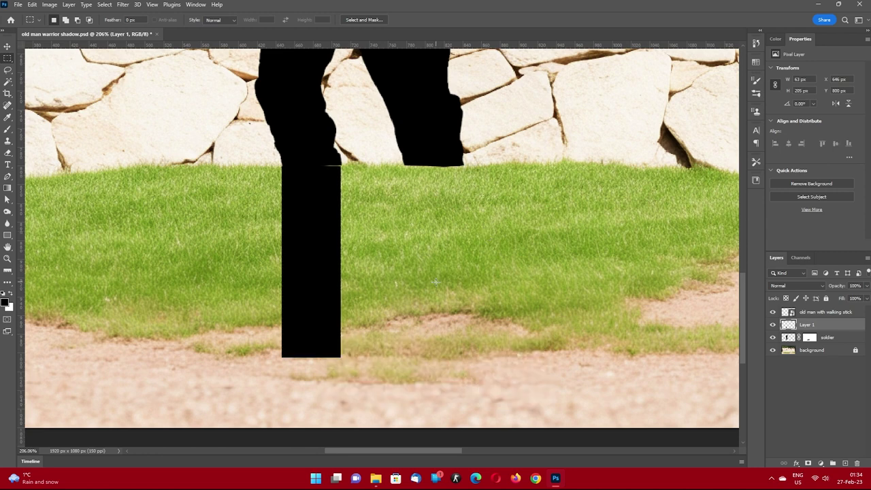
key(v)
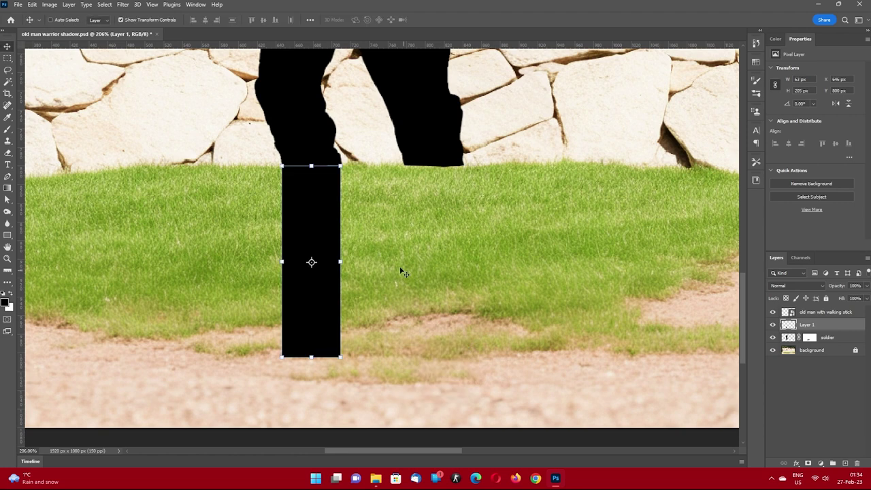
- Alt-drag a copy of the black rectangle under the right leg and nudge it flush with the leg
key(alt)
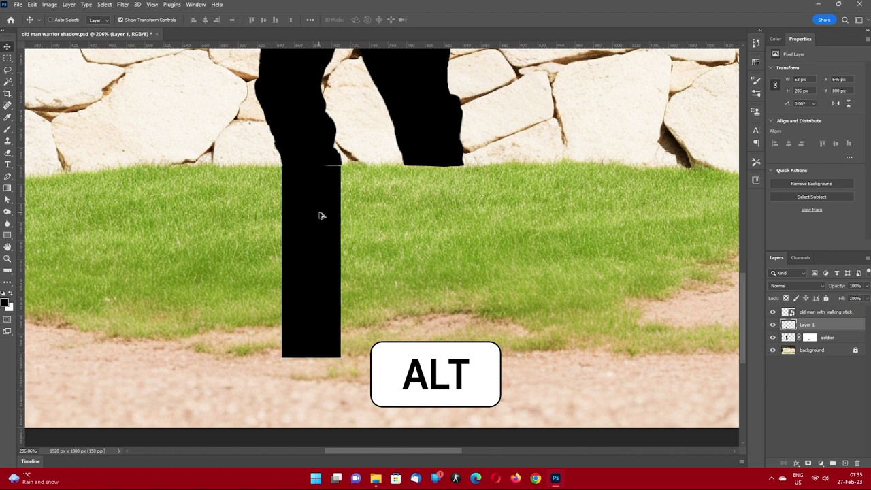
drag(320, 215, 442, 213)
key(space)
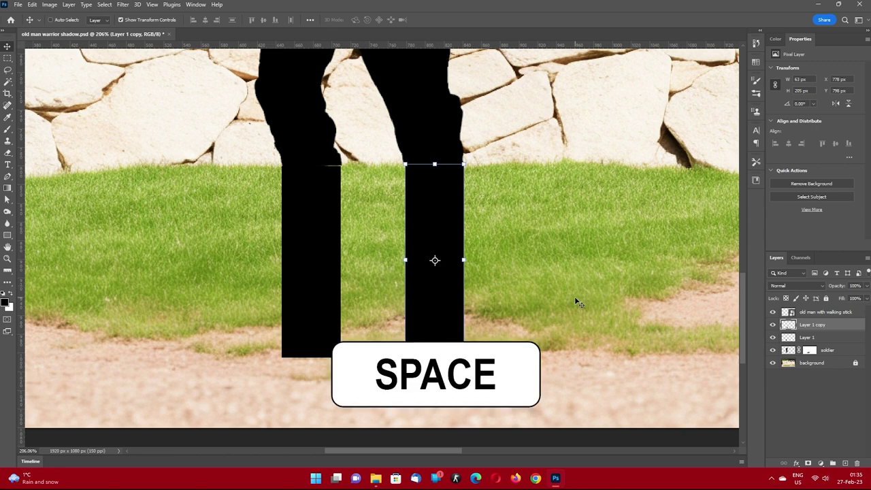
mouse_move(575, 296)
mouse_down()
mouse_move(366, 254)
mouse_move(303, 254)
mouse_move(330, 255)
mouse_move(310, 254)
mouse_move(307, 241)
mouse_up()
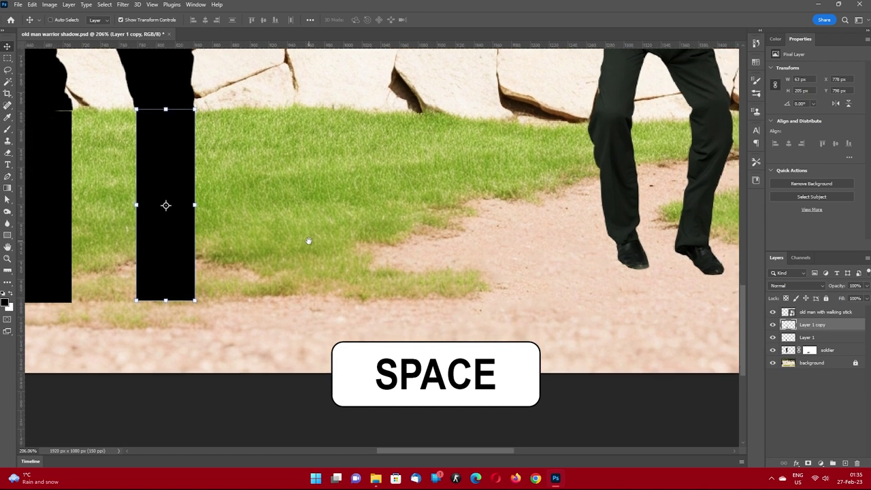
key(Down)
key(Down)
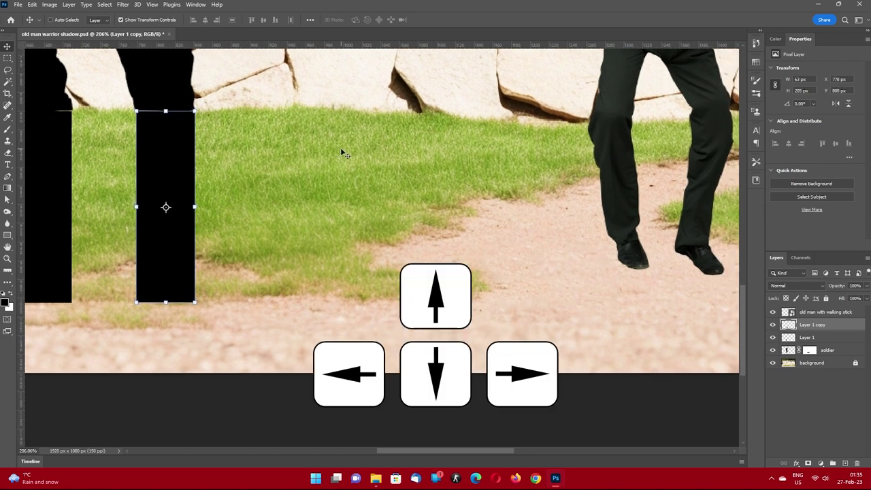
key(Left)
key(Up)
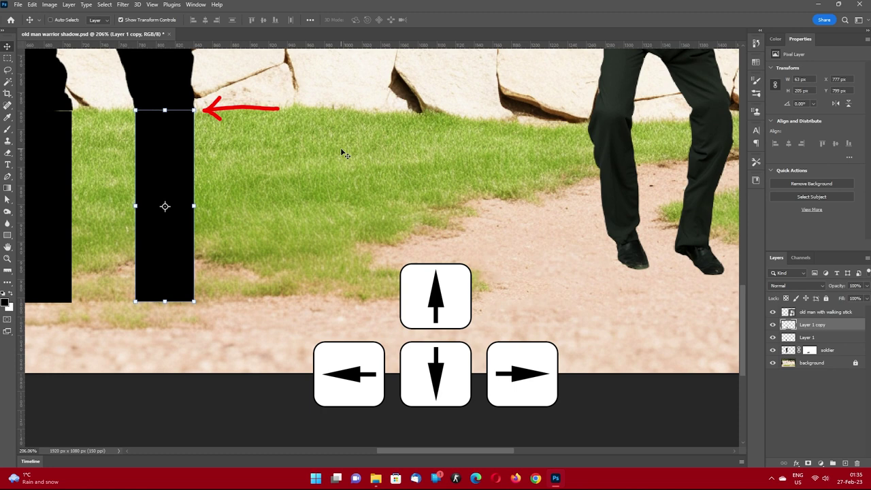
key(Up)
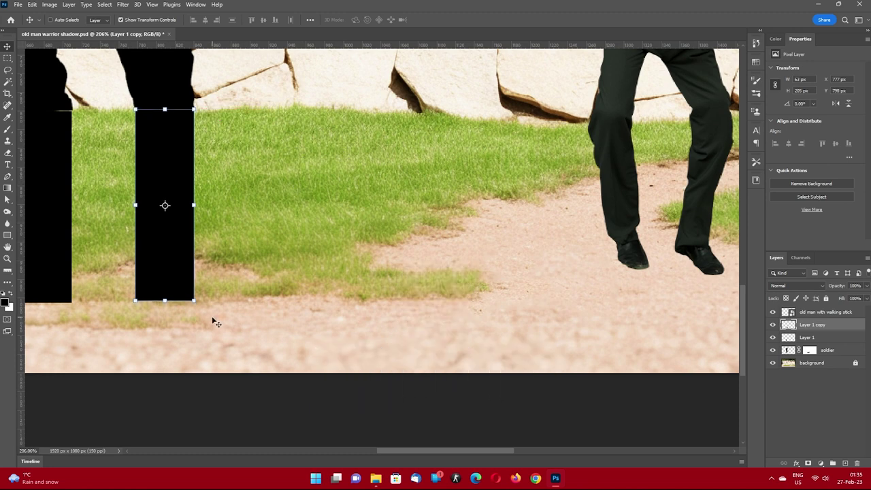
- Distort the copied strip's bottom corners out to the old man's foot, forming a thin diagonal shadow
key(ctrl)
mouse_move(195, 305)
mouse_down()
mouse_move(678, 247)
mouse_move(704, 253)
mouse_up()
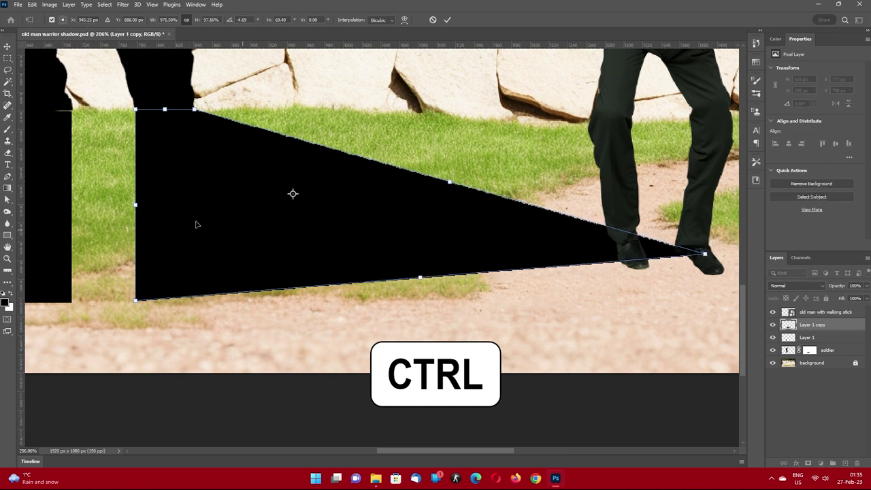
drag(136, 301, 702, 259)
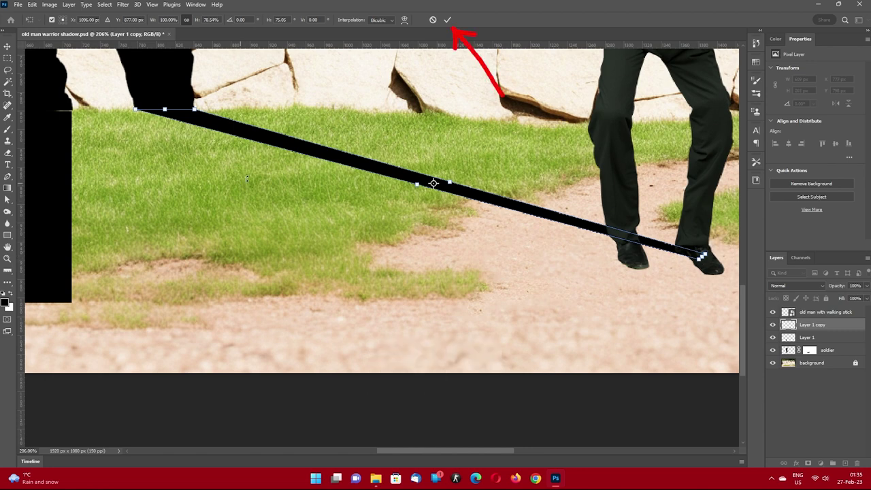
click(447, 20)
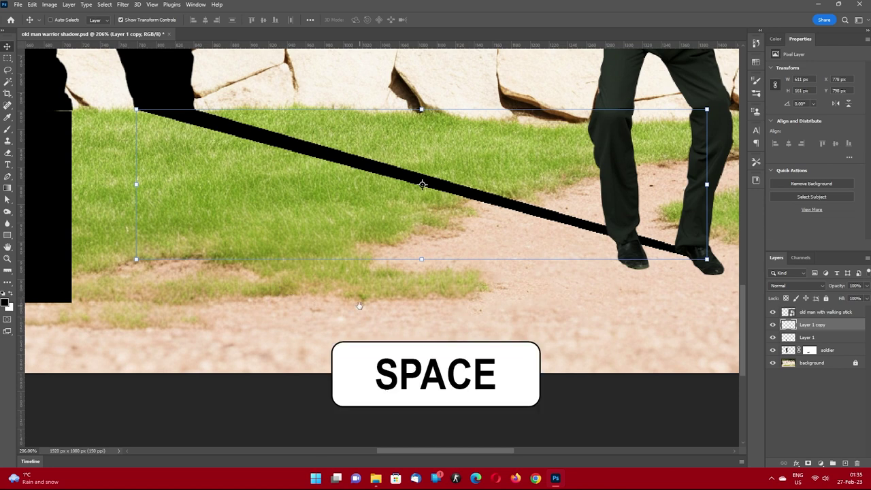
drag(361, 306, 417, 283)
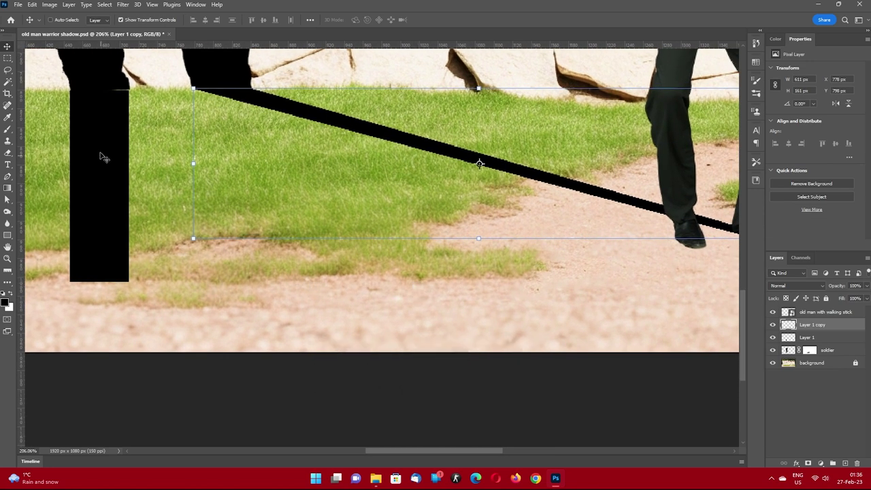
- Select the left leg's rectangle layer and nudge the black bar into position
click(791, 338)
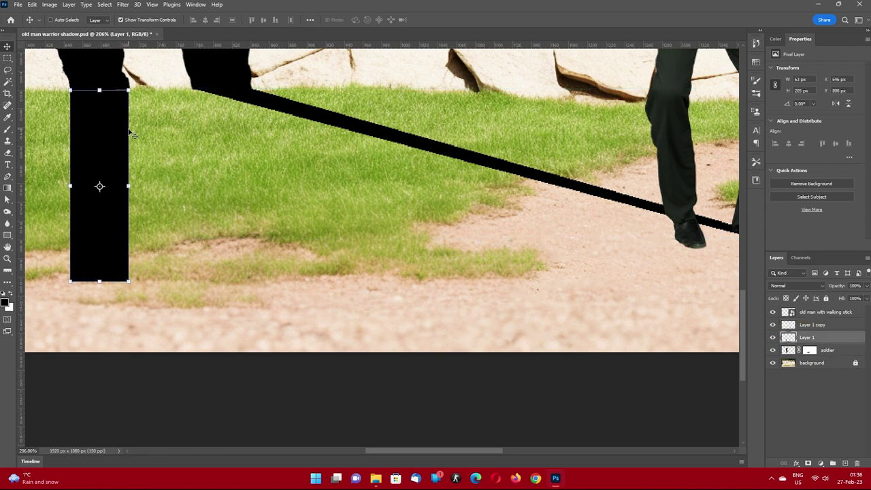
click(99, 122)
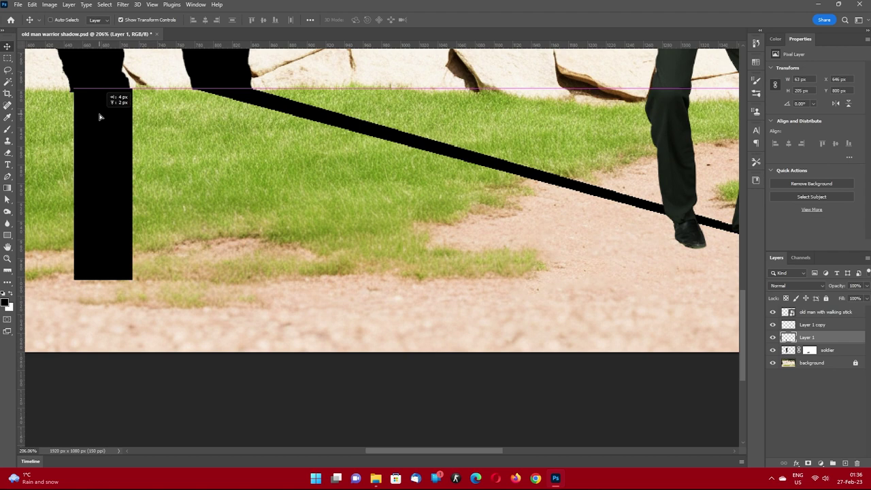
drag(99, 121, 100, 116)
key(Right)
key(Left)
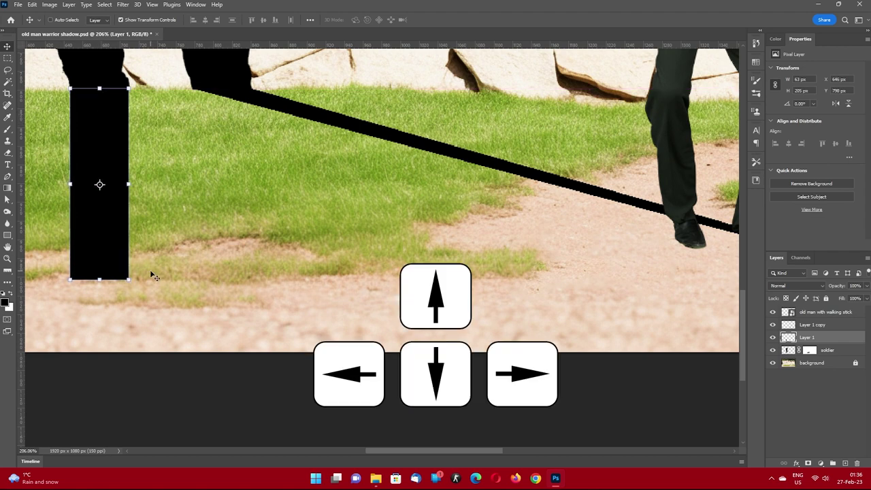
- Distort the bar so its bottom corners meet the old man's foot, narrowing it into a shadow
drag(128, 278, 690, 232)
drag(70, 278, 691, 233)
drag(70, 89, 65, 90)
drag(129, 89, 127, 89)
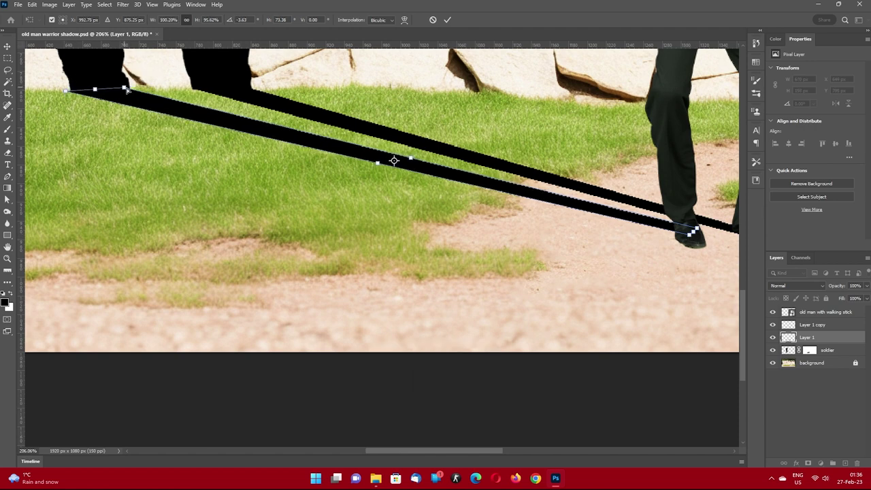
click(448, 20)
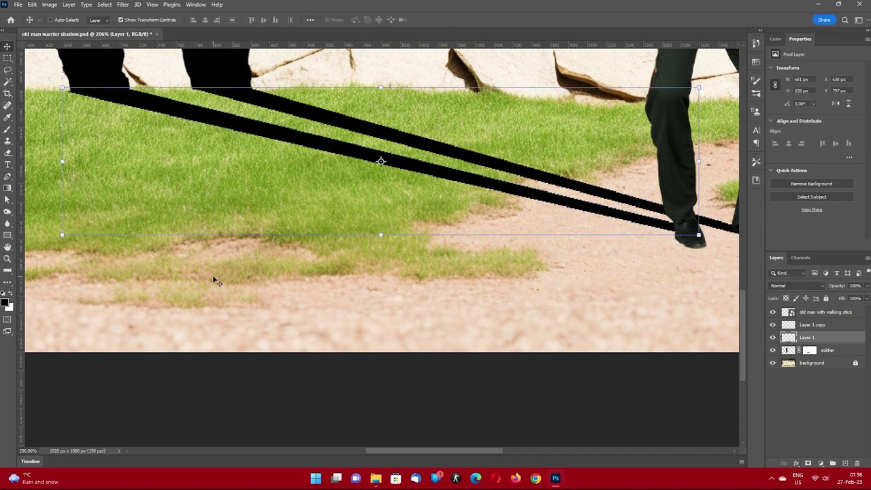
- Hide transform controls, merge Layer 1 copy through soldier, and convert the result to a smart object
key(ctrl+0)
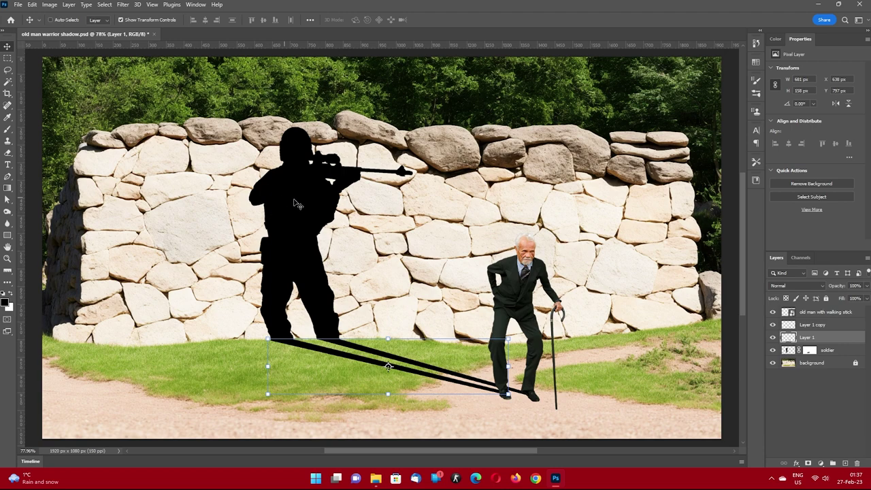
click(120, 20)
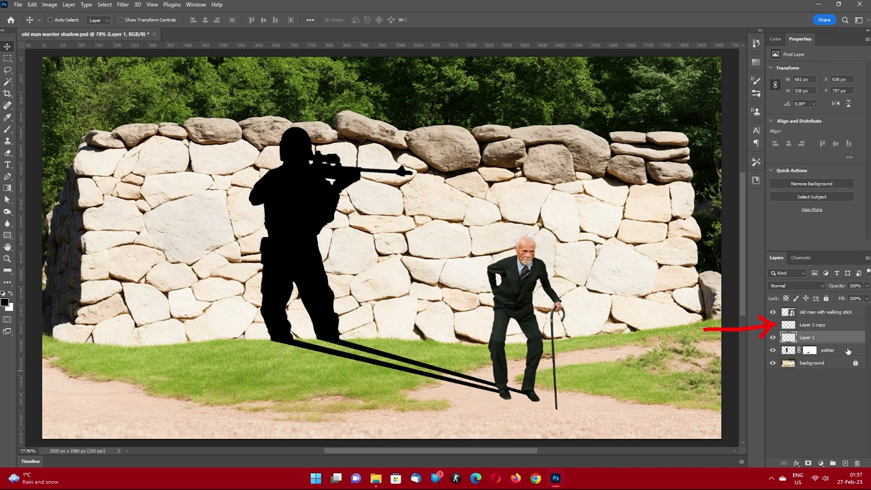
click(838, 327)
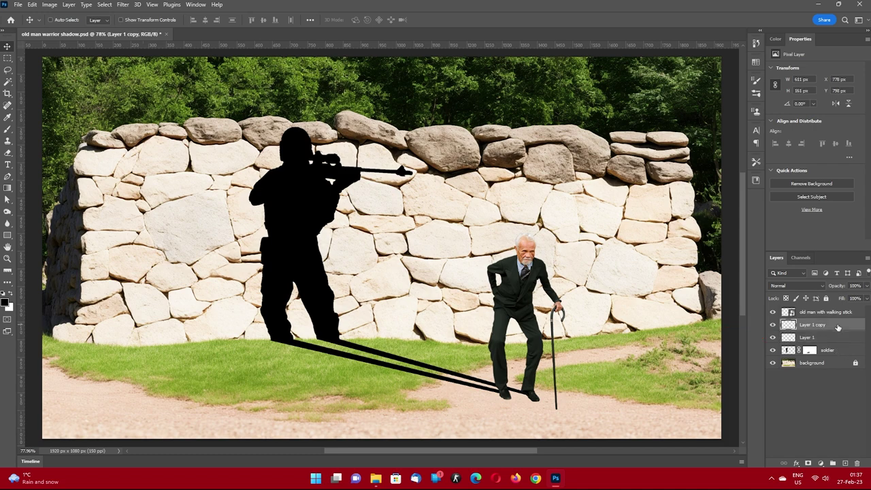
shift+click(844, 350)
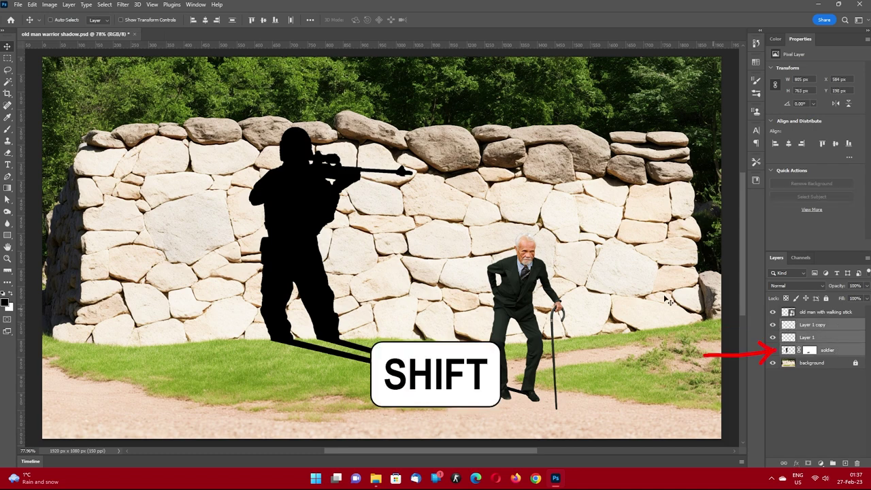
key(ctrl+e)
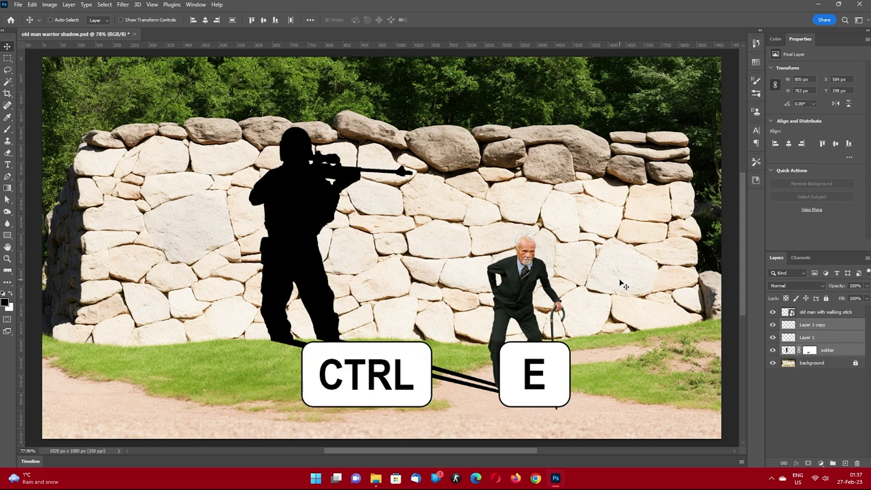
right_click(840, 326)
click(779, 211)
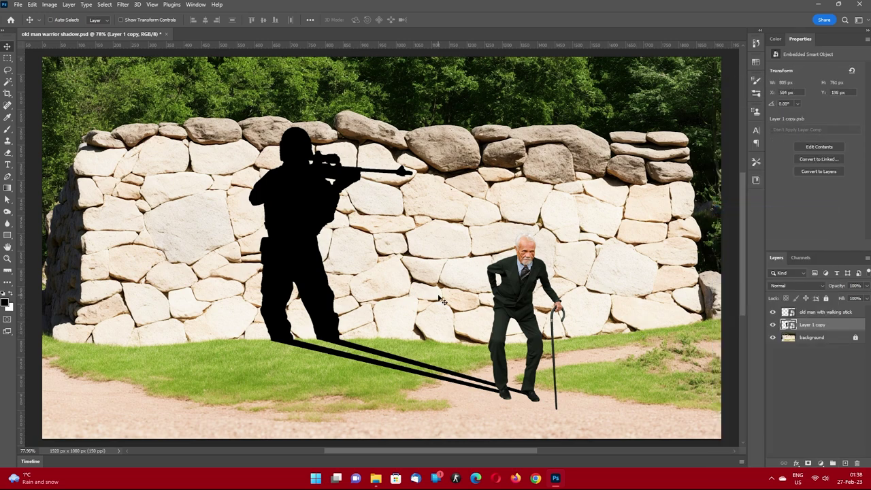
- Apply a 1-pixel Gaussian Blur smart filter to the merged shadow smart object
click(122, 5)
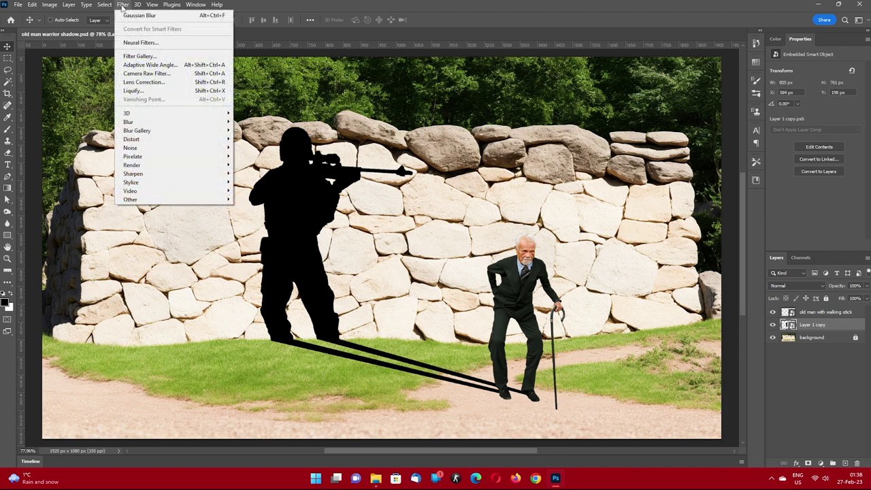
mouse_move(172, 122)
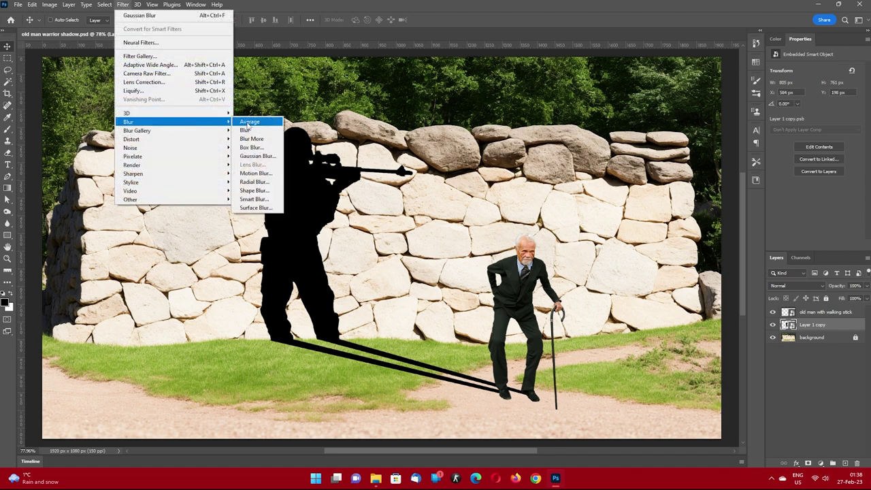
click(257, 156)
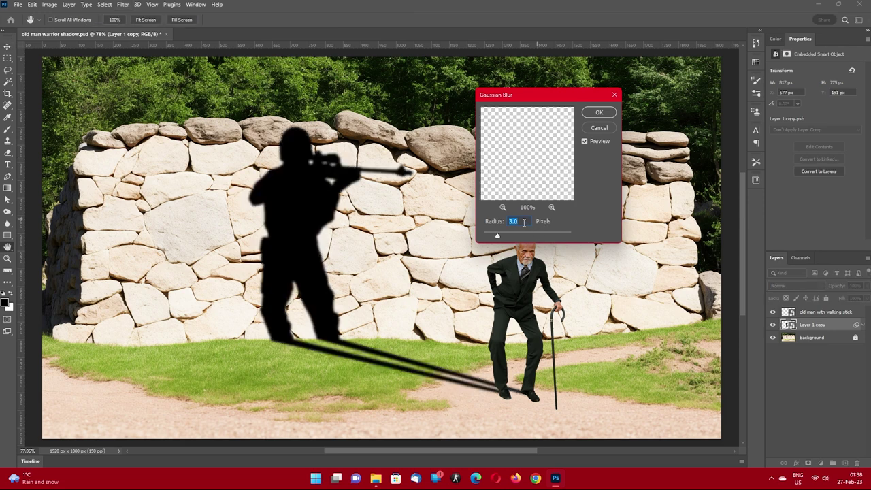
key(Down)
key(Down)
click(600, 113)
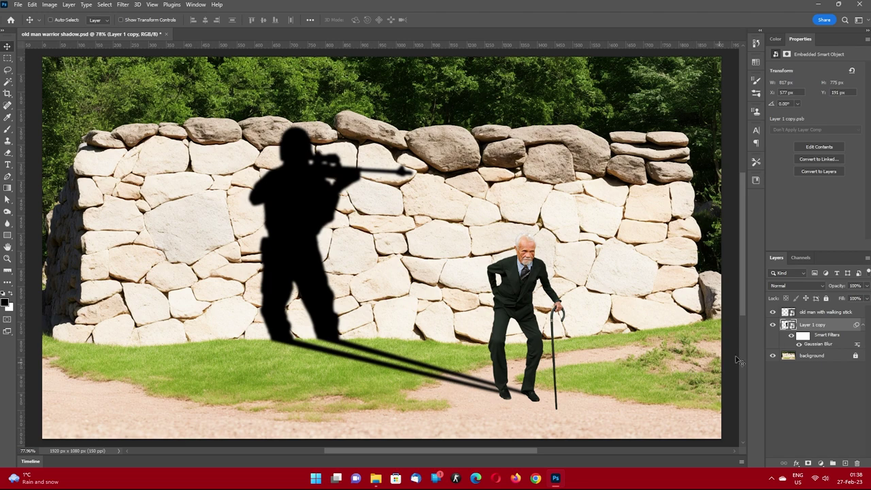
- Target the blur filter mask and pick a Soft Round brush
click(804, 335)
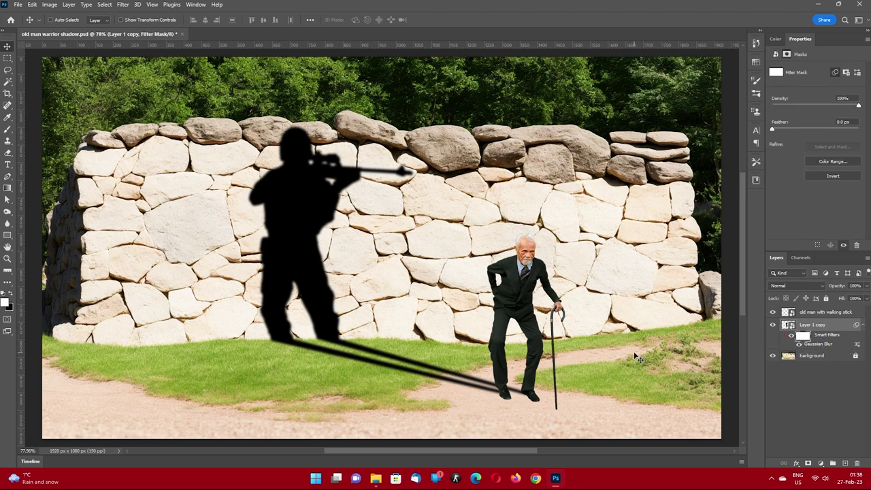
key(b)
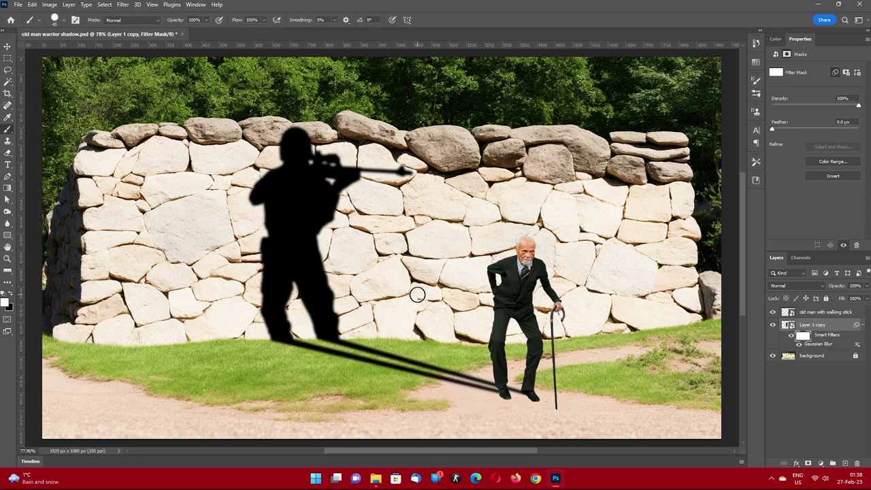
right_click(405, 287)
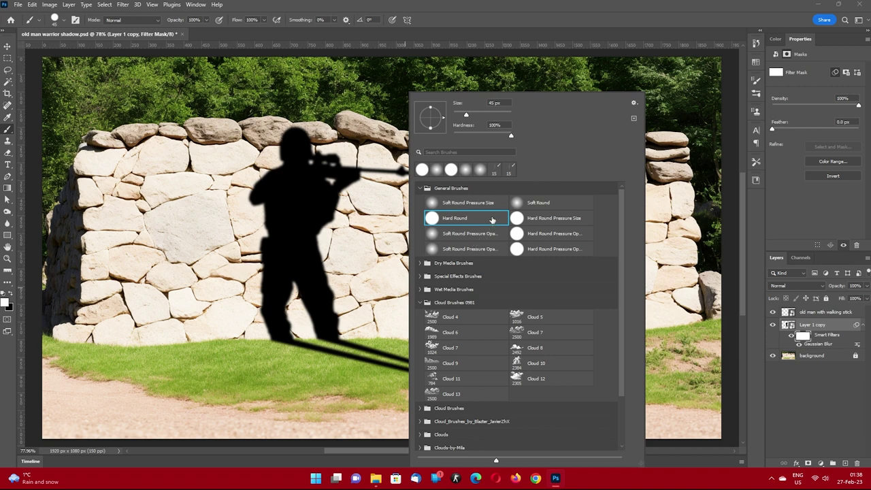
click(517, 203)
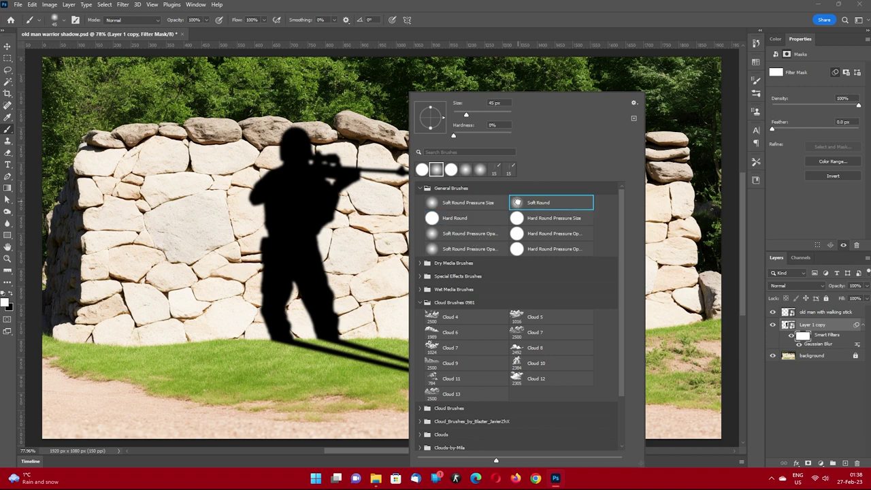
click(517, 203)
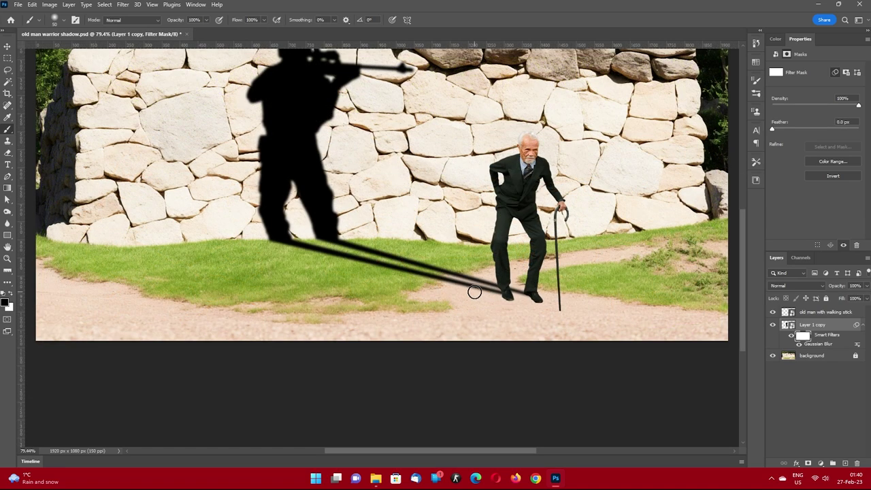
- Make the soft brush very large and set its flow to 30%
alt+scroll(531, 293, down, 1)
alt+scroll(548, 292, down, 1)
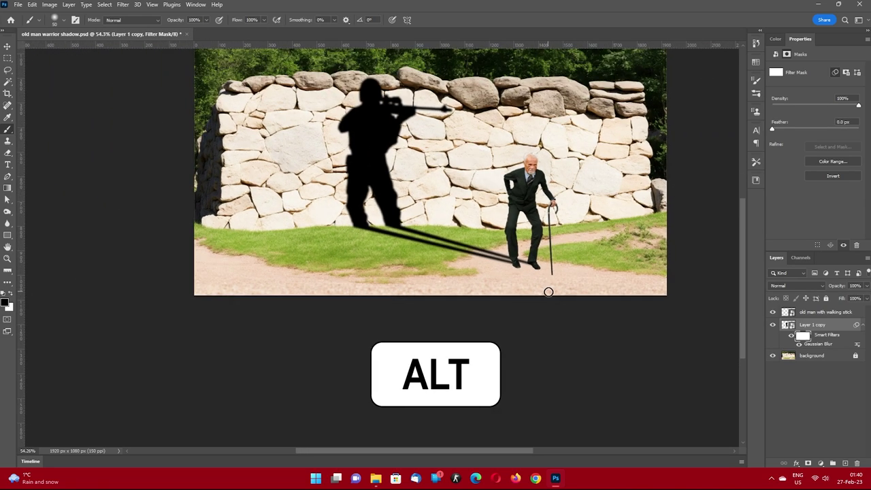
drag(582, 224, 511, 233)
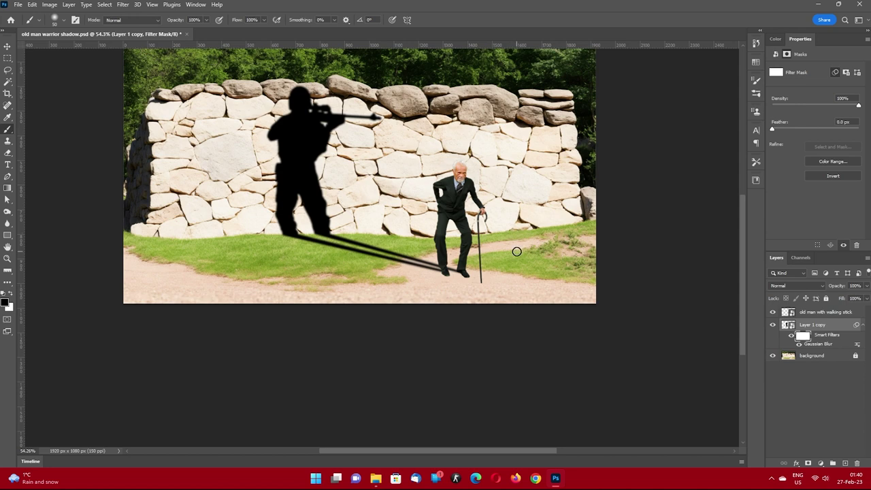
key(bracketright)
key(bracketright)
key(bracketright)
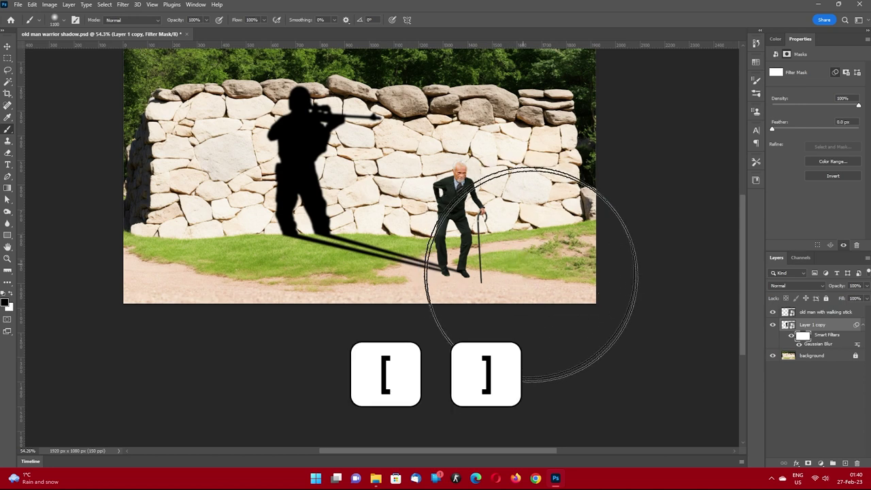
key(bracketright)
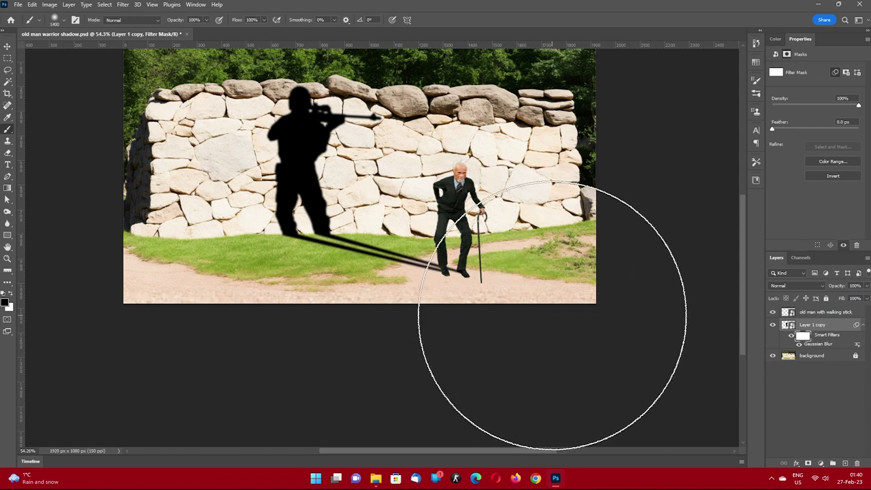
key(bracketleft)
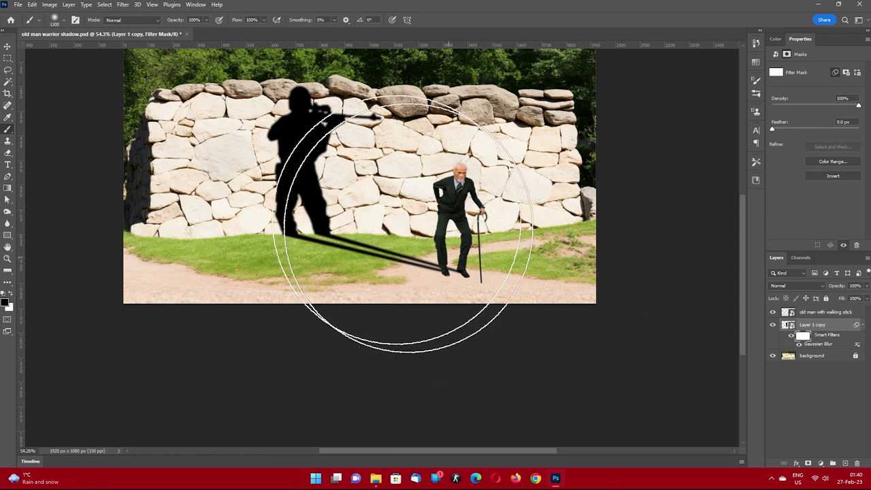
drag(238, 20, 221, 22)
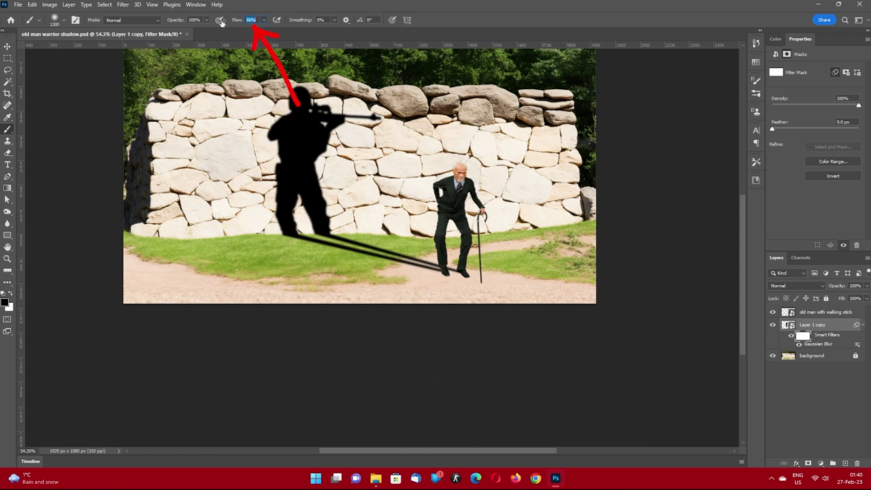
text(30)
key(Return)
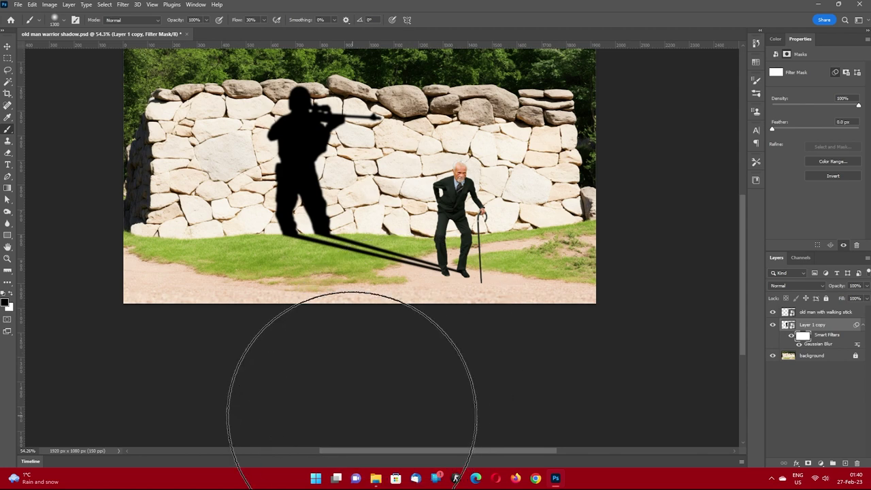
key(ctrl+0)
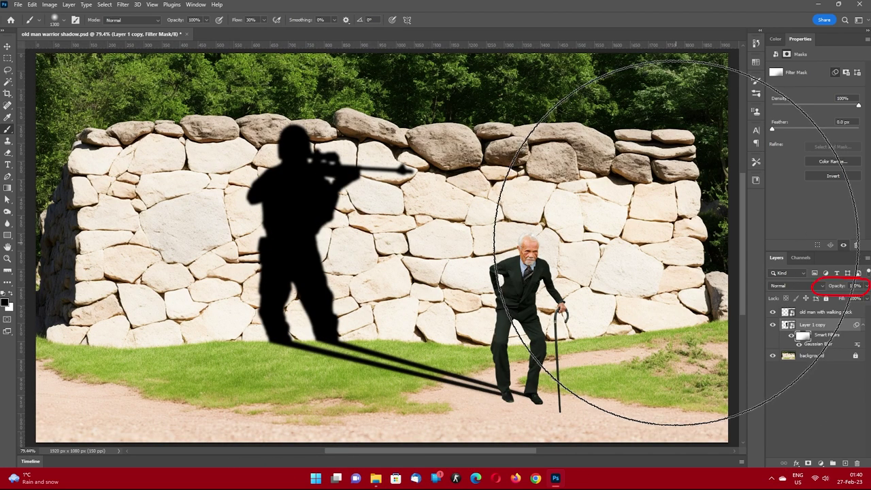
- Lower the soldier shadow smart object's opacity to 80%
click(837, 288)
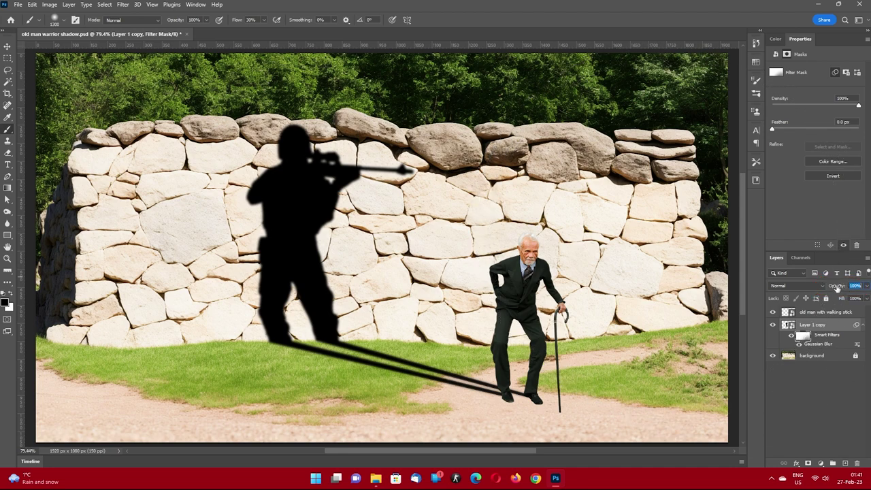
drag(837, 287, 827, 288)
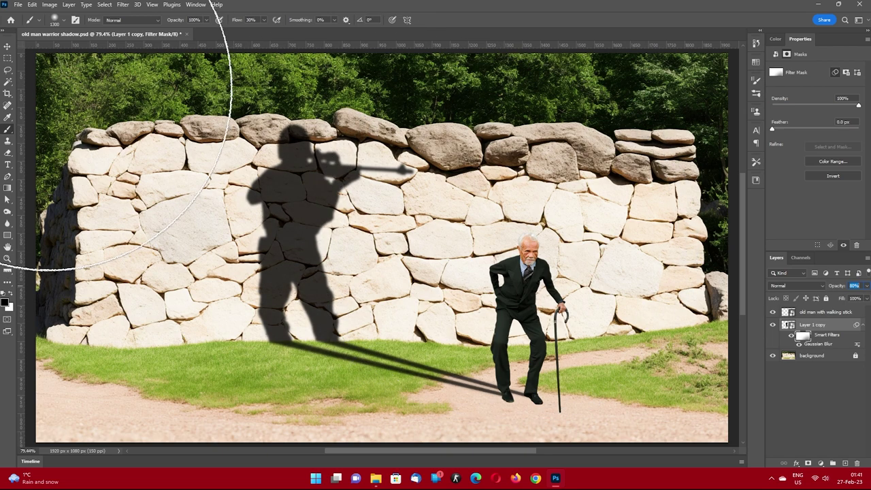
click(8, 47)
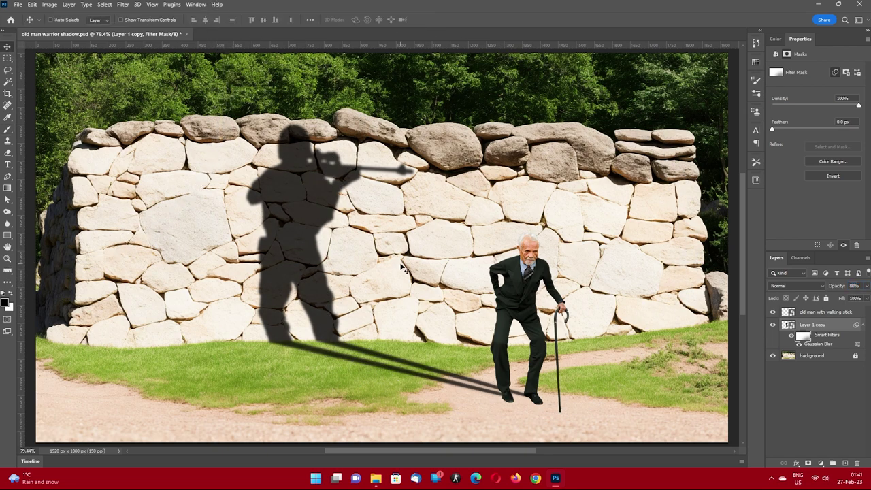